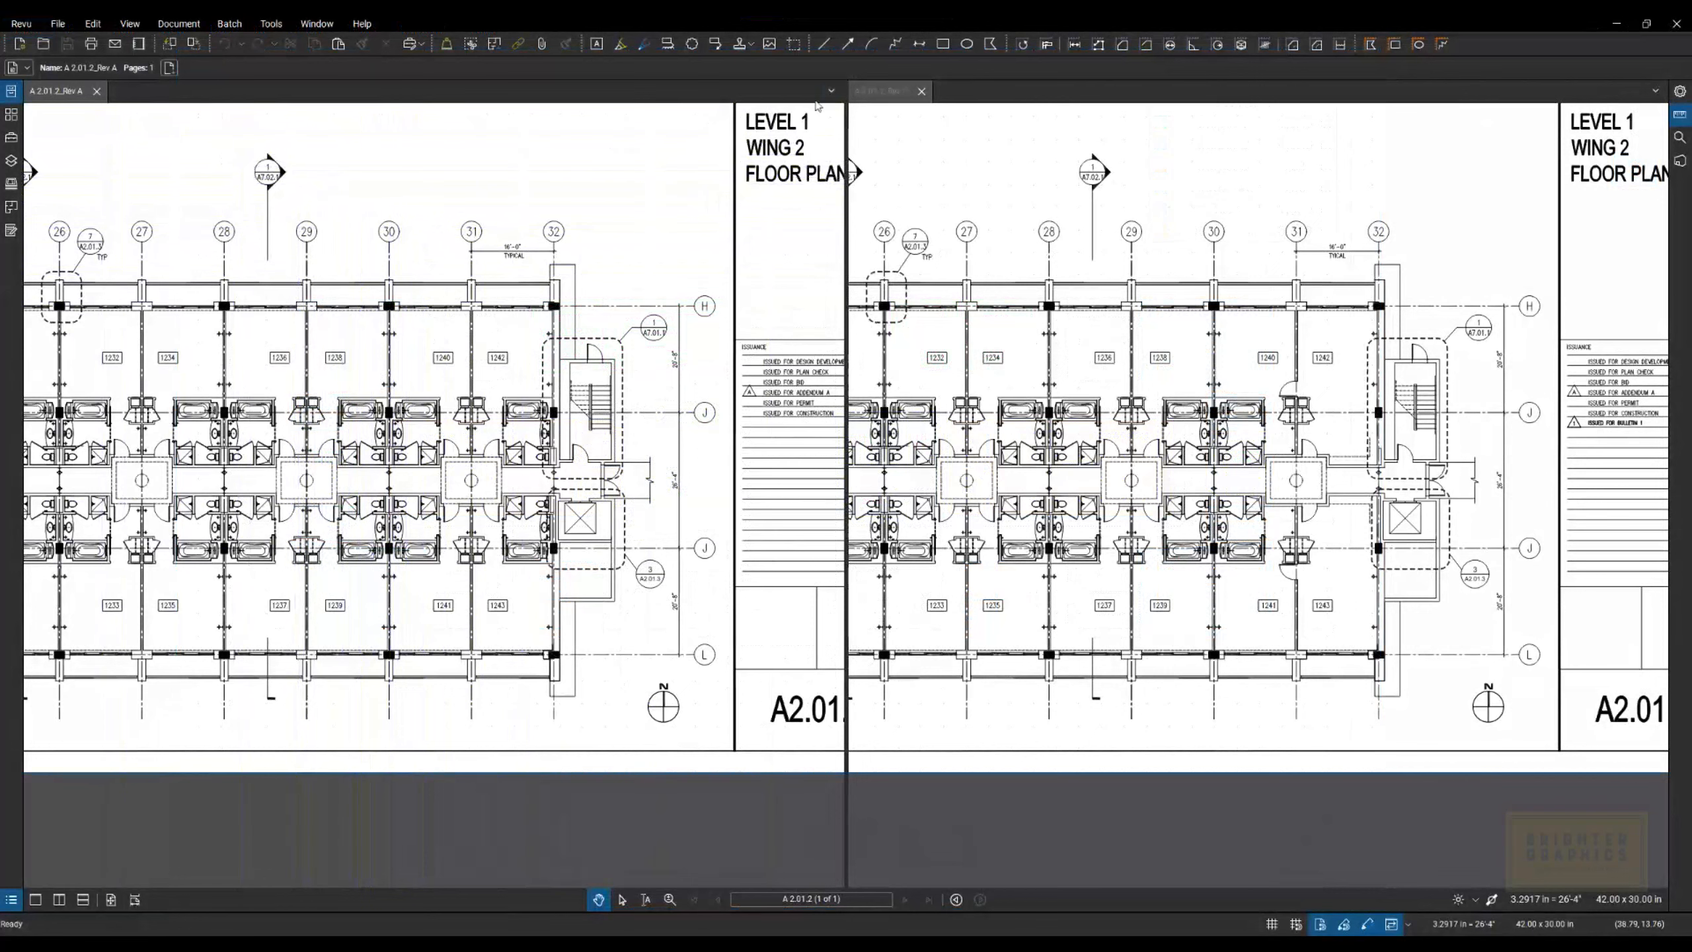
Compare the two open A 2.01.2 floor plan revisions with synchronized split-screen view and the Printed Documents (same printer) comparison type
{"action": "left_click", "coordinate": [178, 23]}
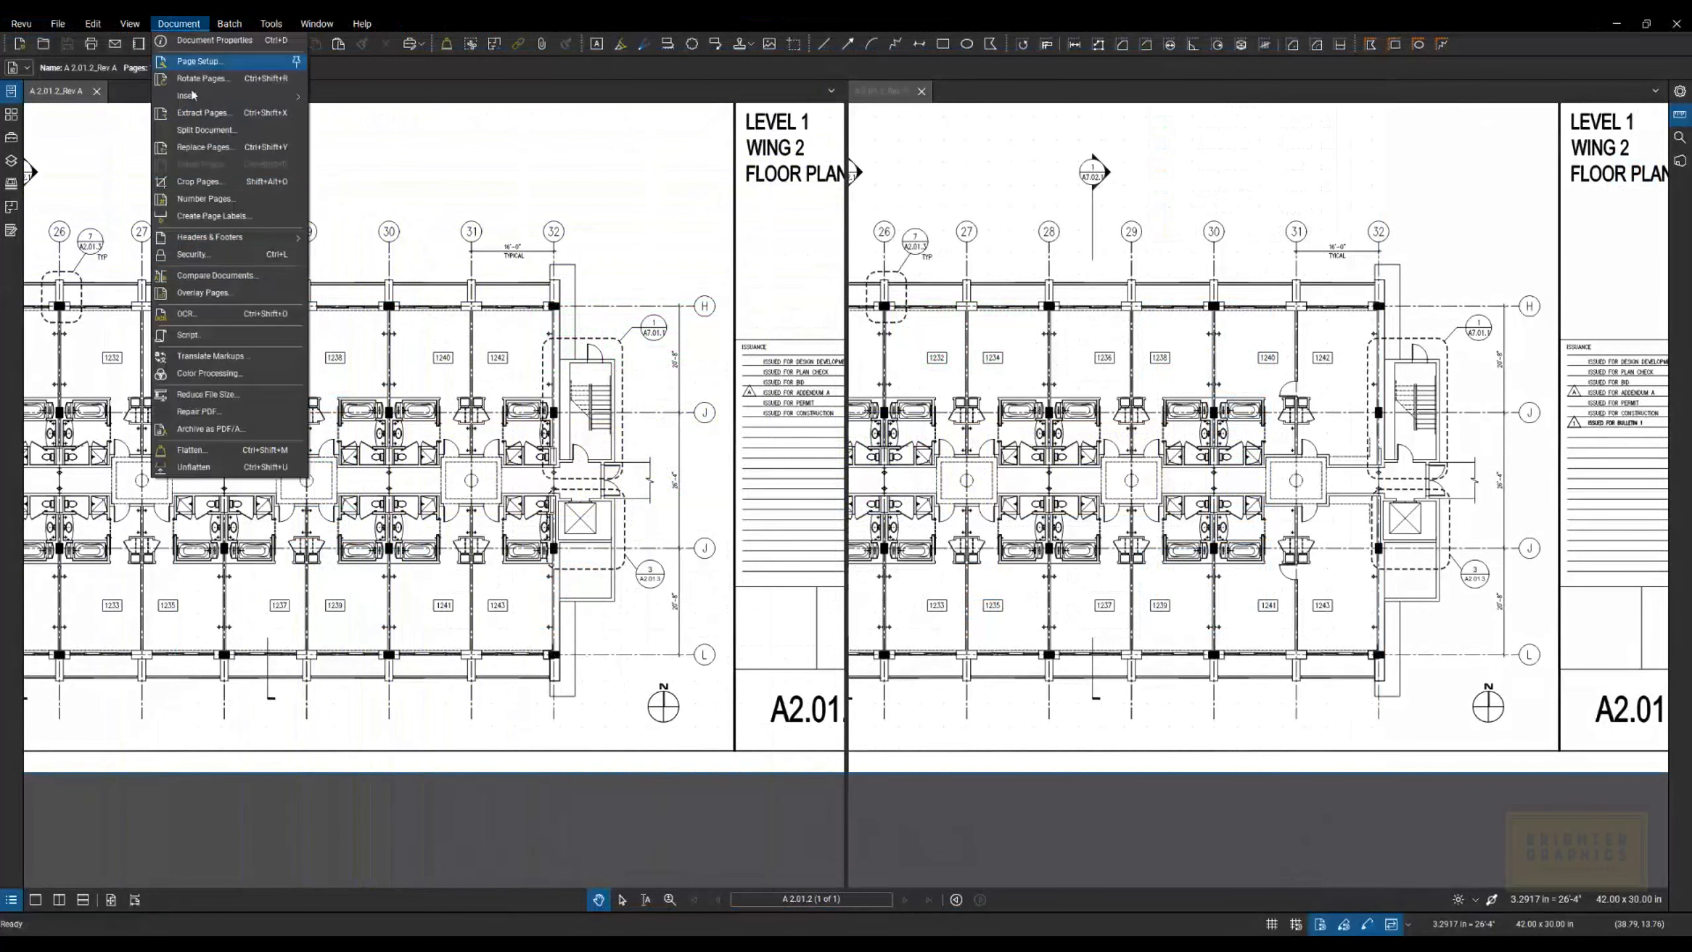
{"action": "left_click", "coordinate": [218, 279]}
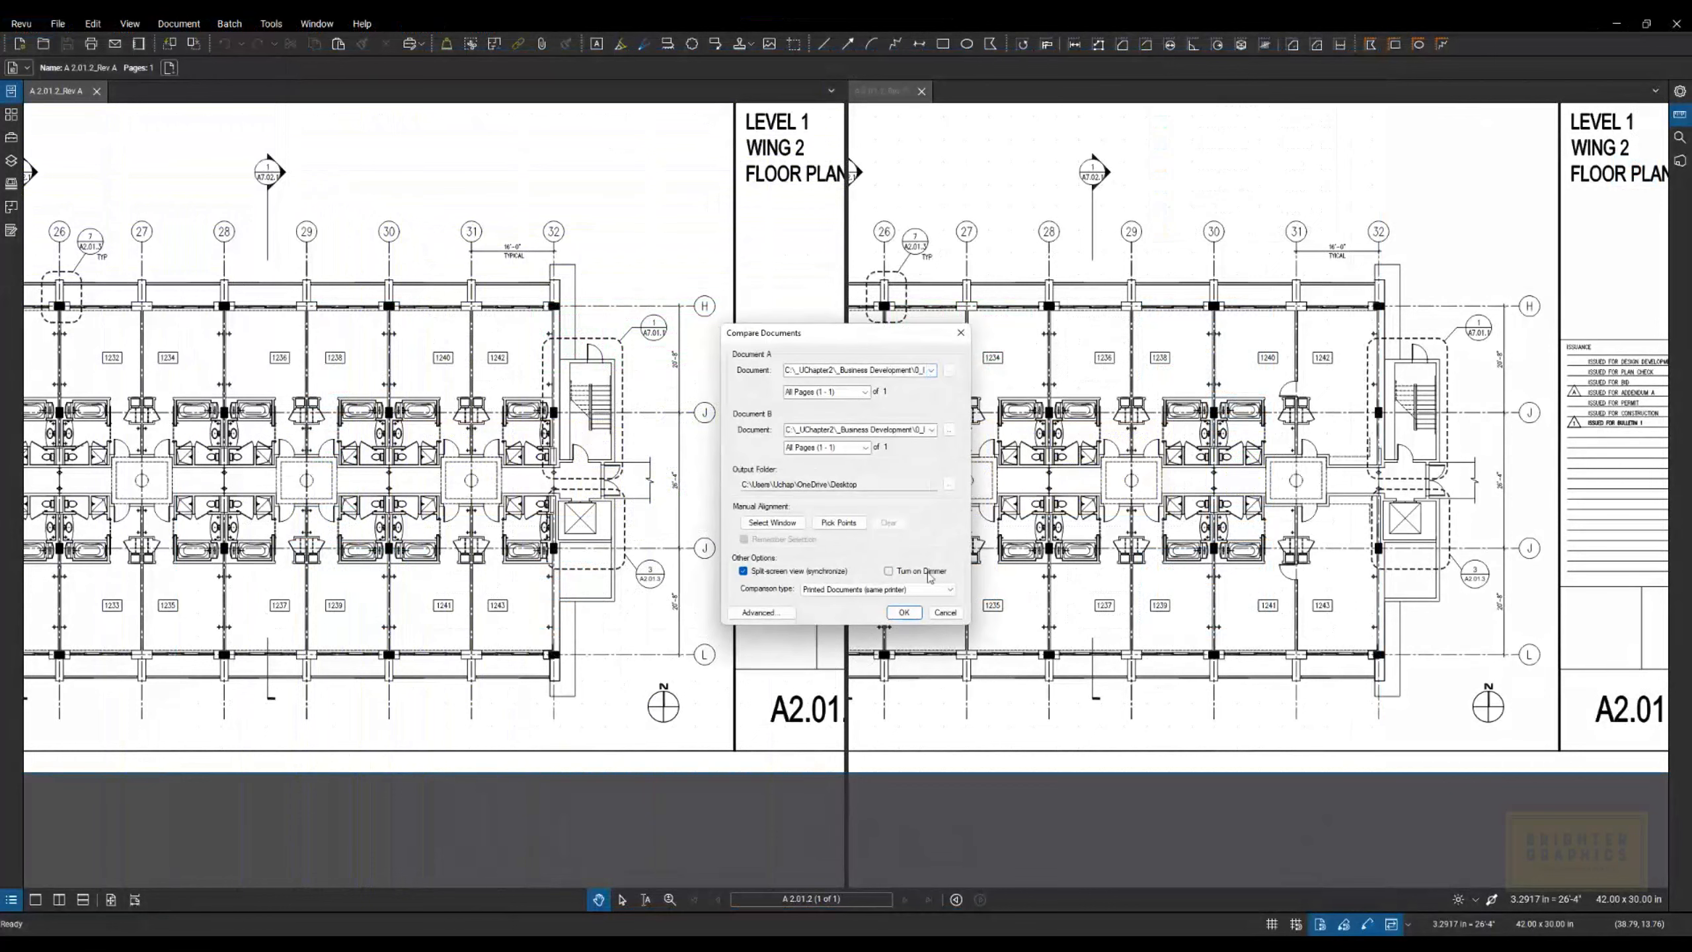
{"action": "left_click", "coordinate": [904, 613]}
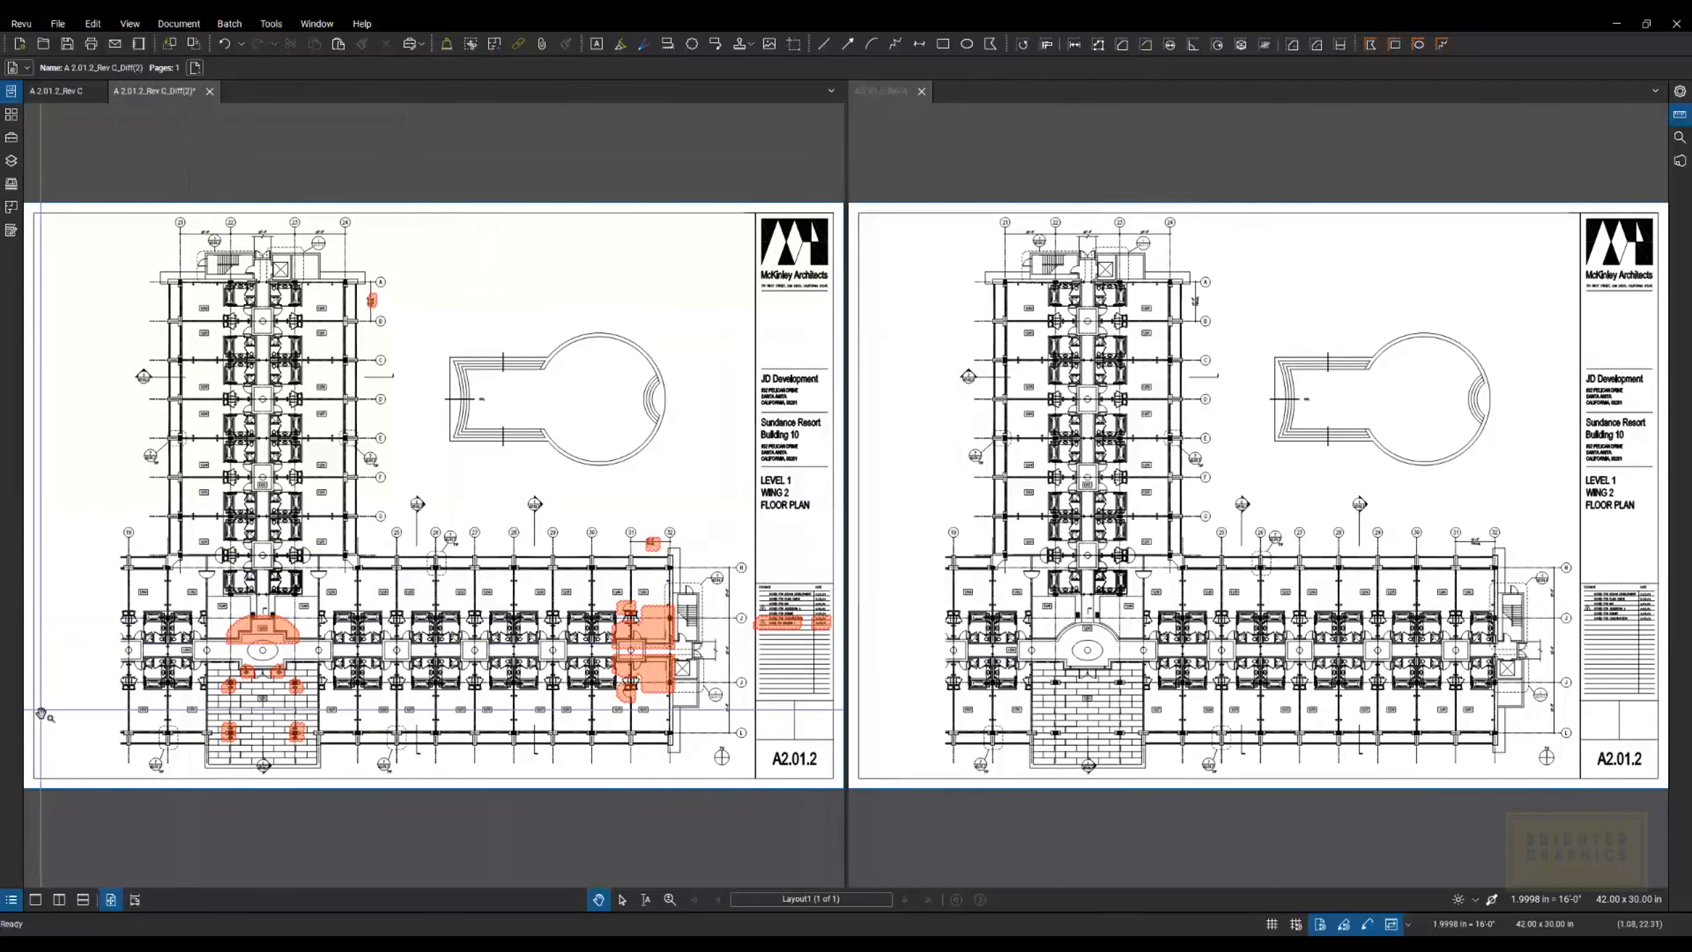
Show the comparison result in its own vertical split between Rev C and Rev A, with the three panes about equally wide
{"action": "left_click", "coordinate": [59, 899]}
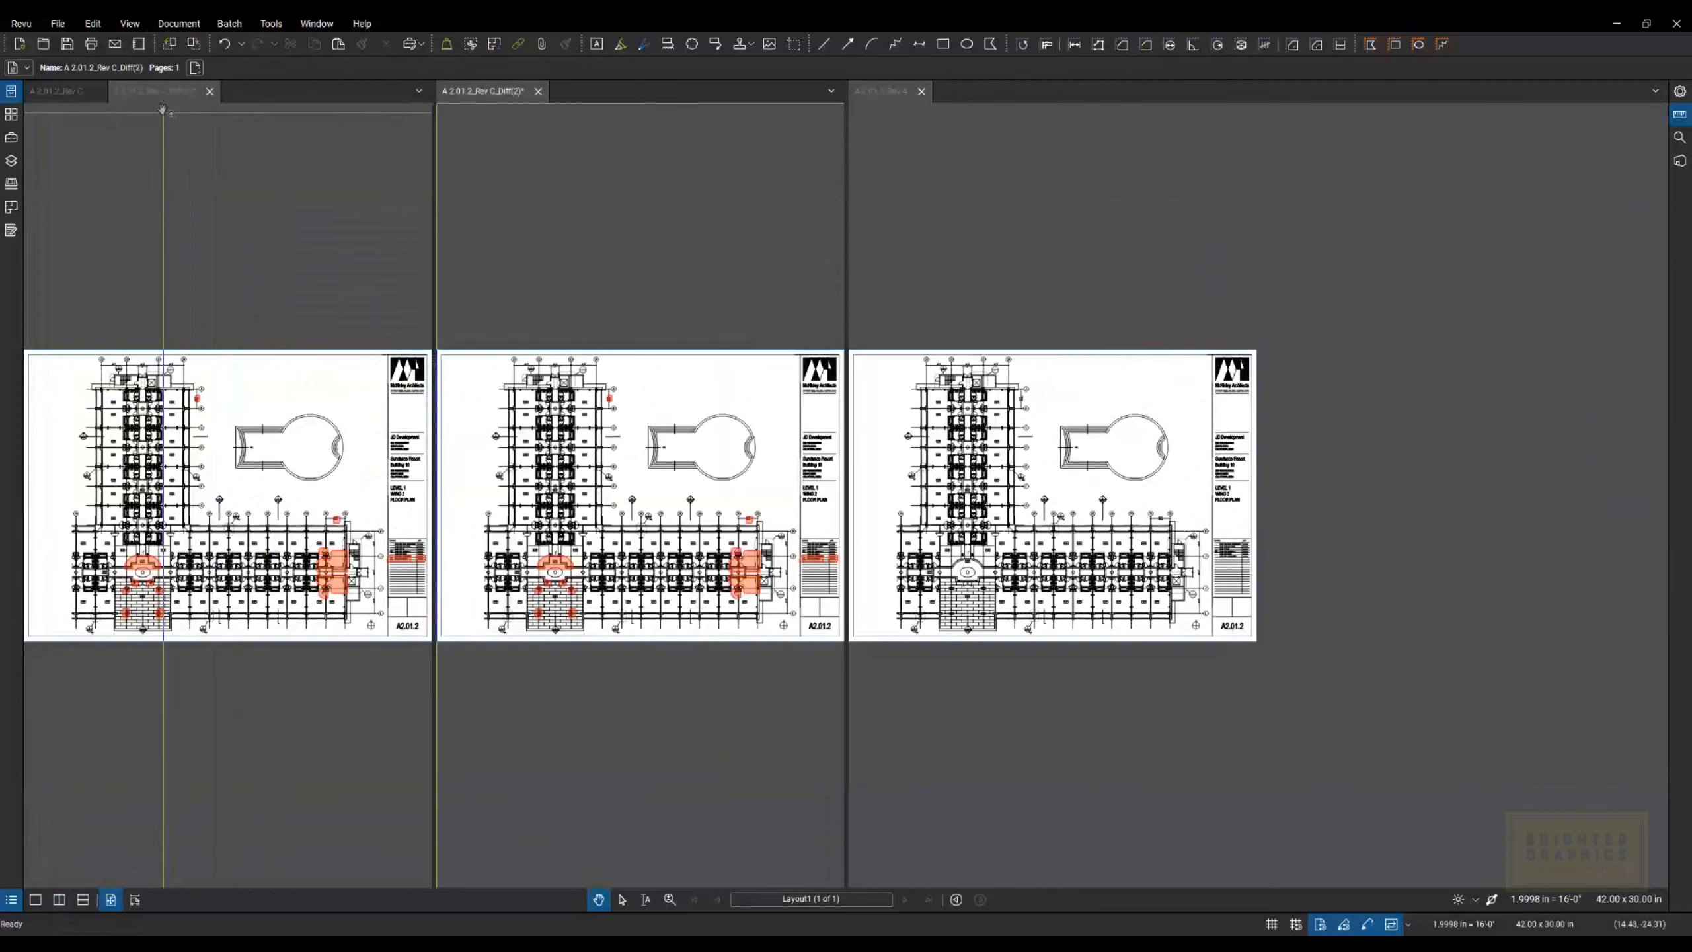
{"action": "left_click", "coordinate": [209, 92]}
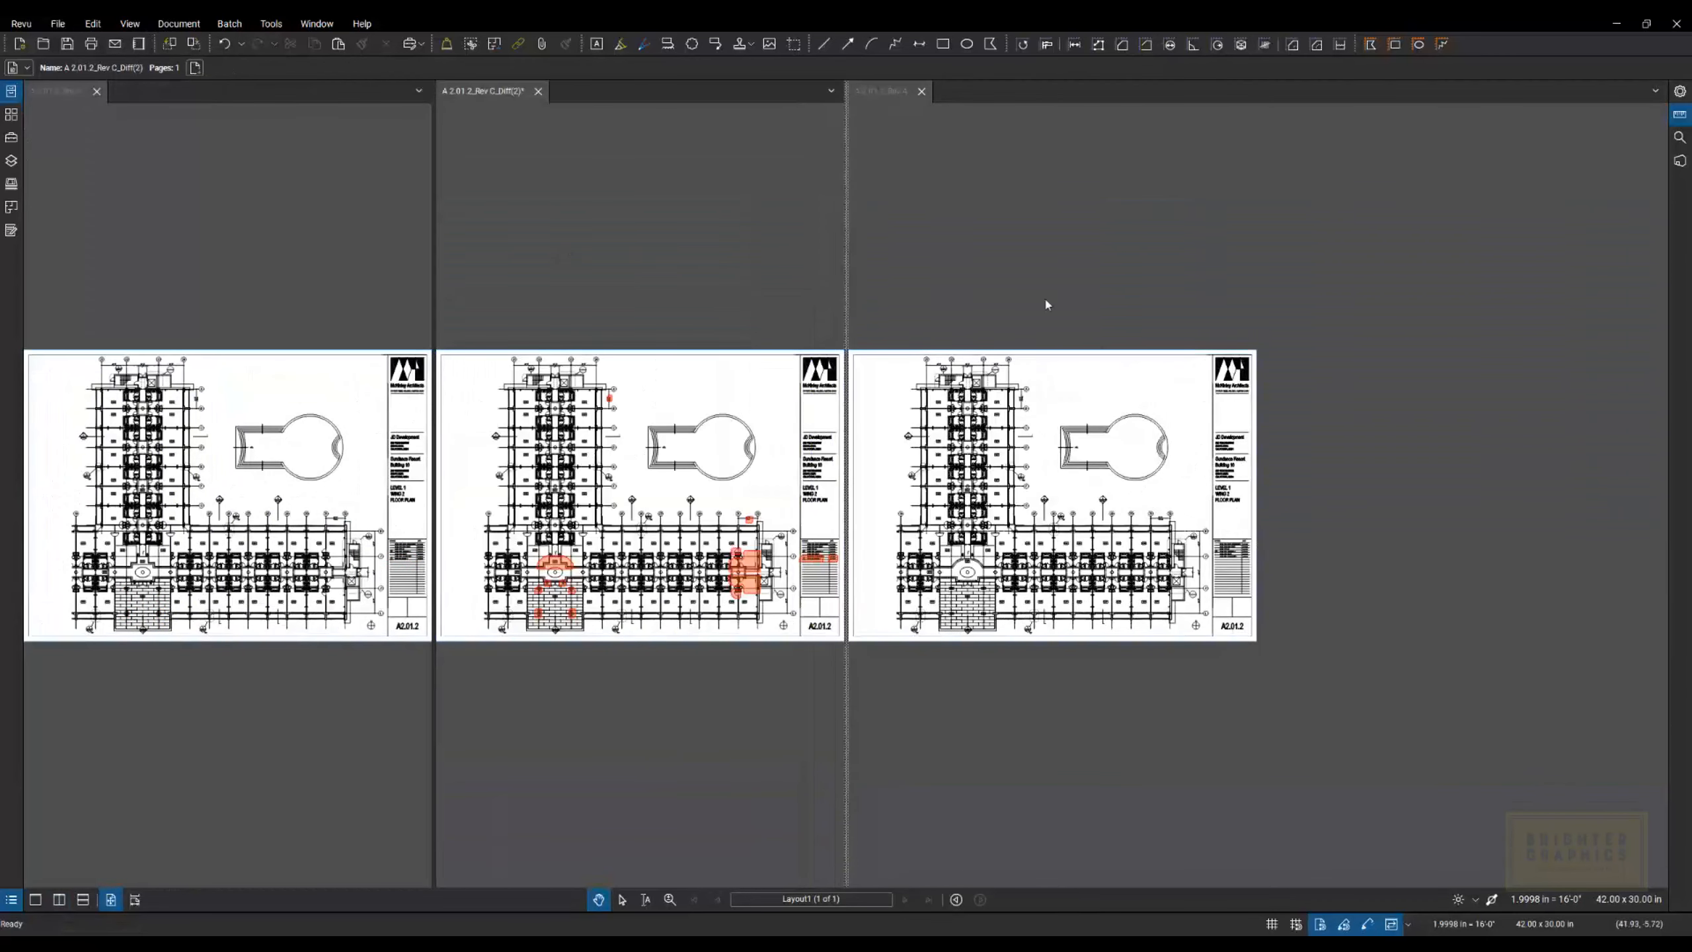
{"action": "left_click_drag", "start_coordinate": [846, 306], "coordinate": [1131, 300]}
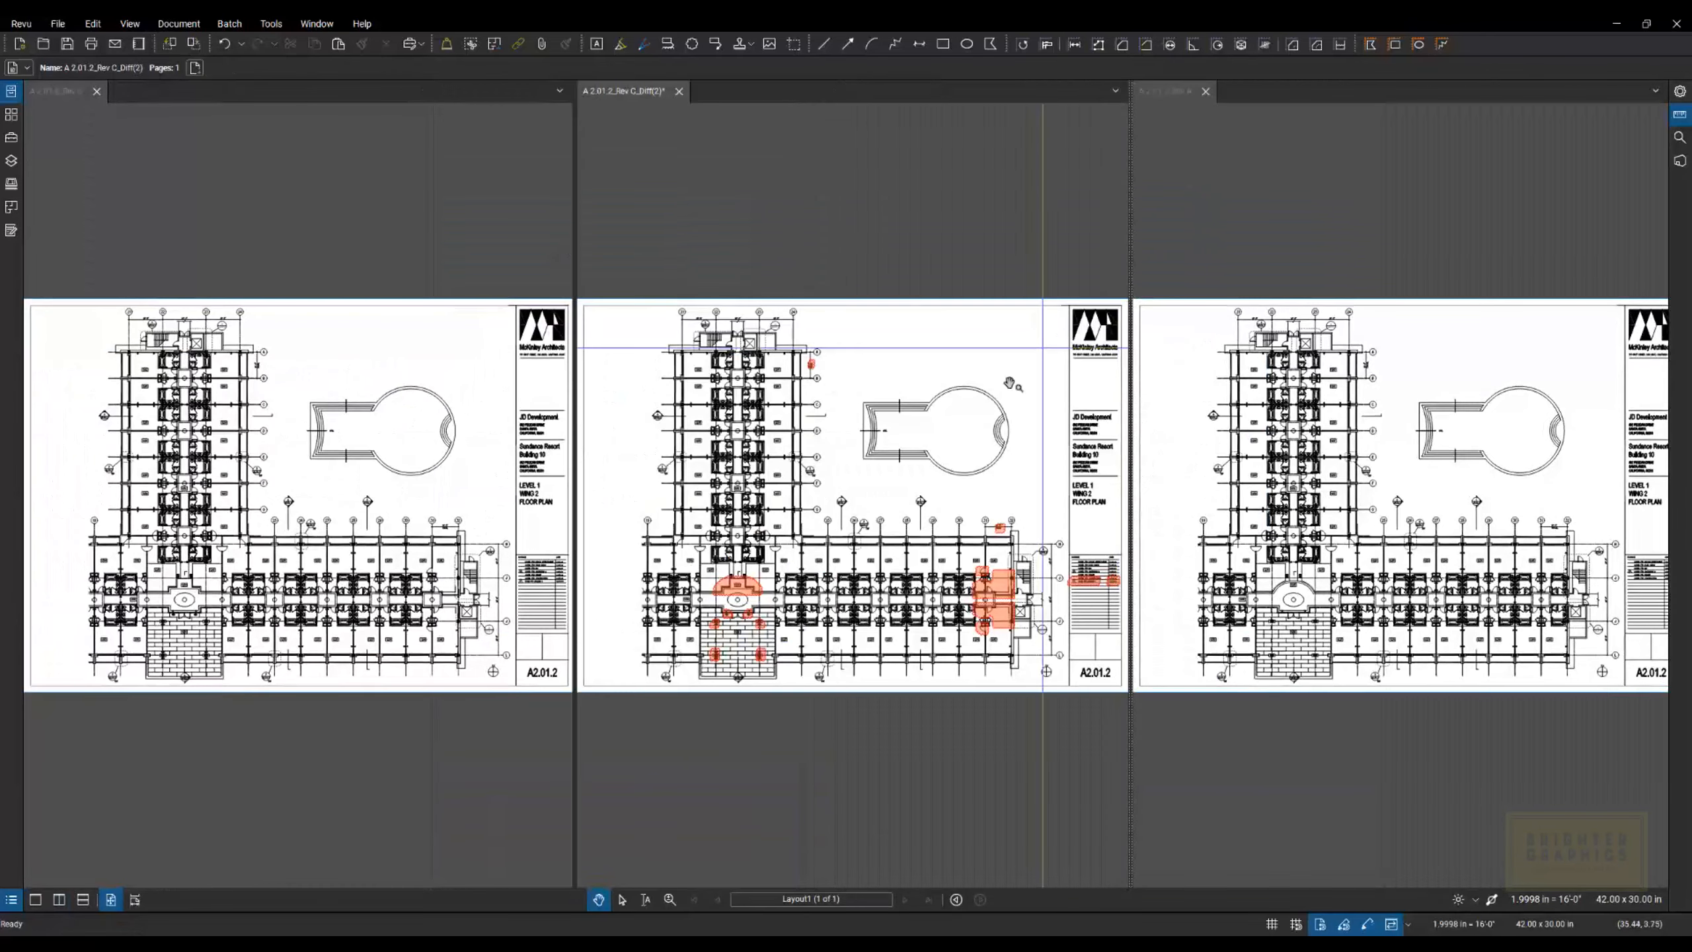
Examine the clouded differences around lobby 1200 and rooms 1240 to 1243 against both plan revisions
{"action": "scroll", "coordinate": [703, 659], "scroll_direction": "up", "scroll_amount": 6}
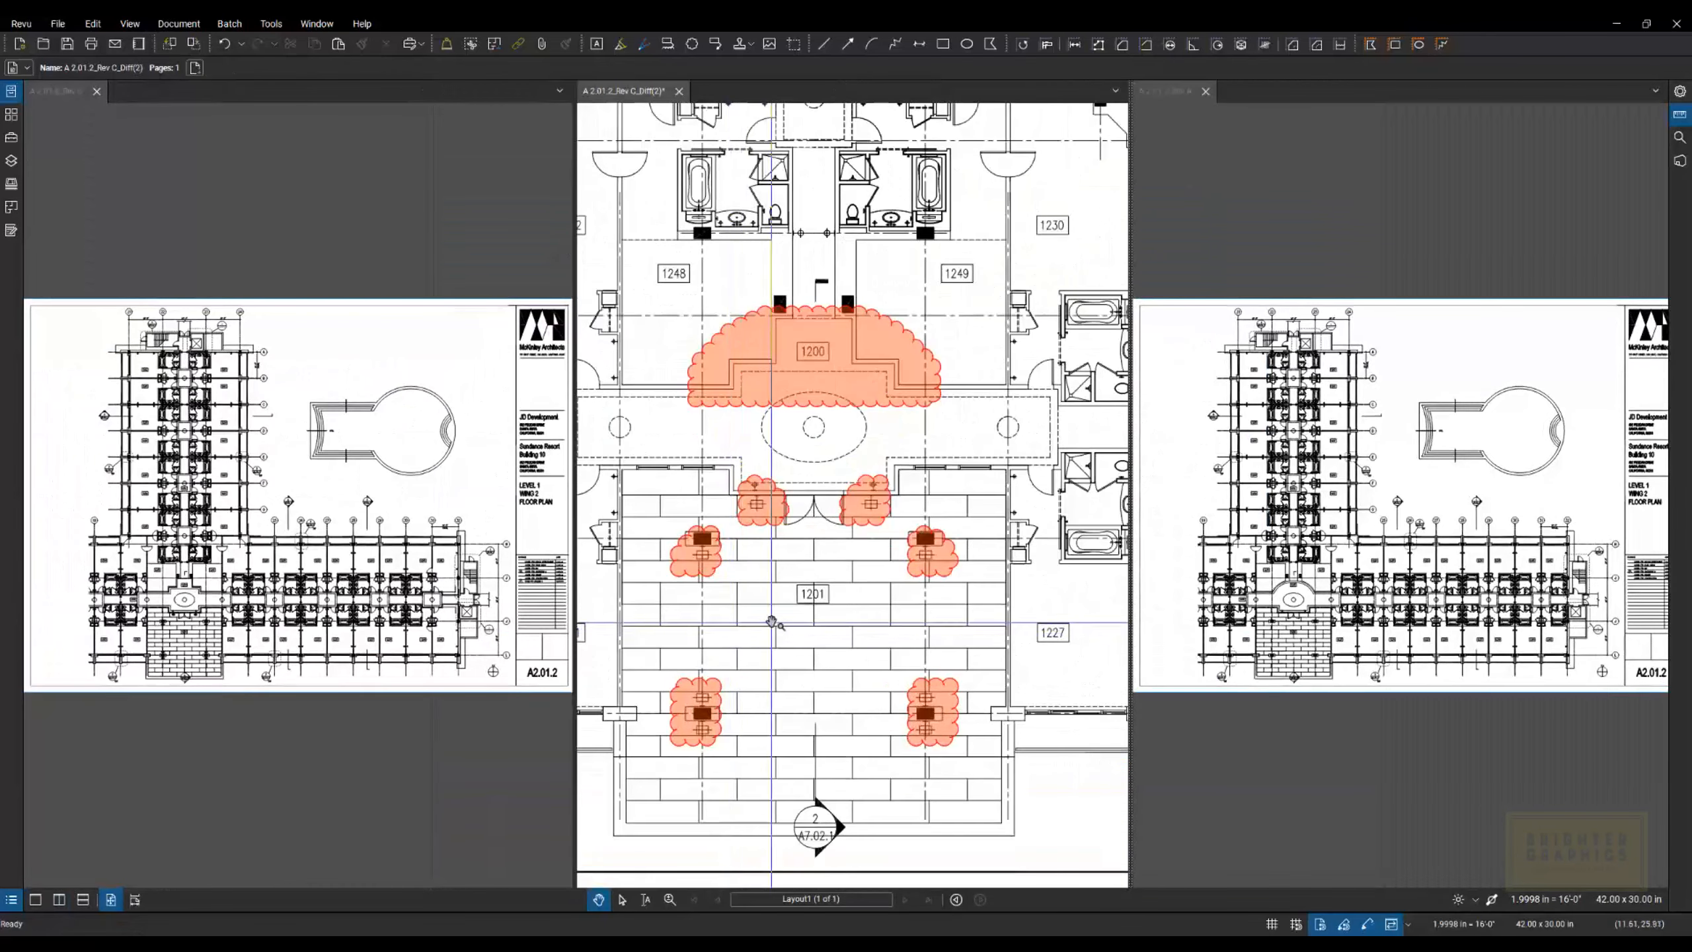
{"action": "left_click_drag", "start_coordinate": [770, 624], "coordinate": [808, 619]}
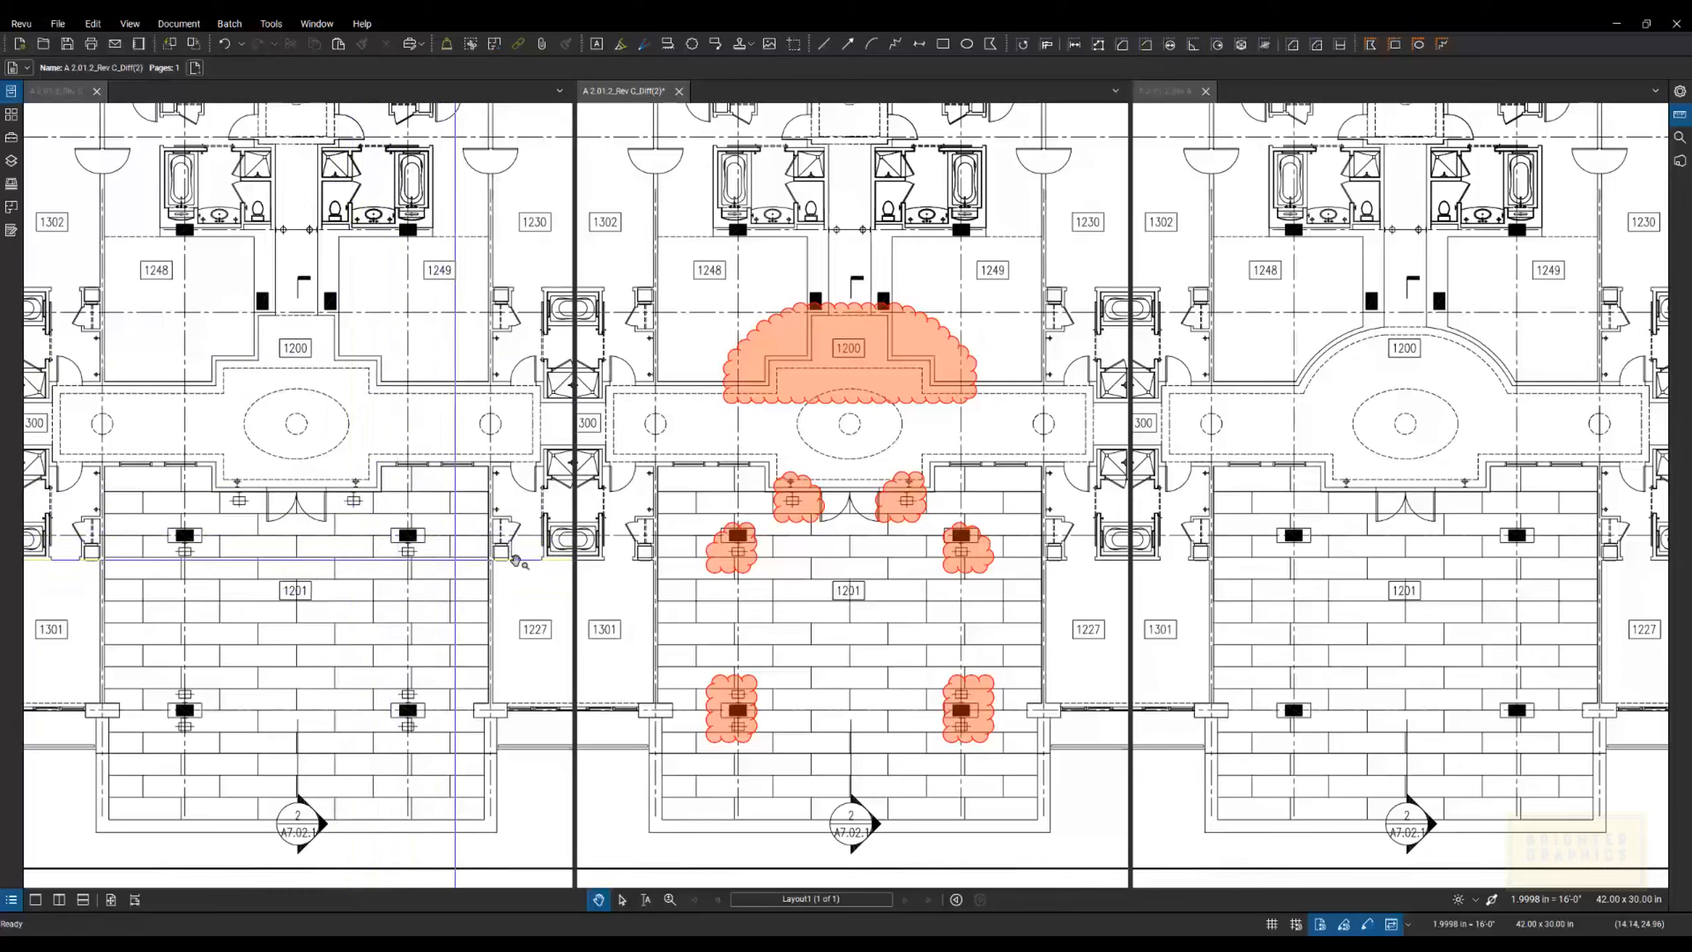
{"action": "scroll", "coordinate": [726, 586], "scroll_direction": "down", "scroll_amount": 3}
{"action": "left_click_drag", "start_coordinate": [1092, 566], "coordinate": [613, 560]}
{"action": "left_click_drag", "start_coordinate": [976, 490], "coordinate": [786, 513]}
{"action": "scroll", "coordinate": [872, 514], "scroll_direction": "up", "scroll_amount": 3}
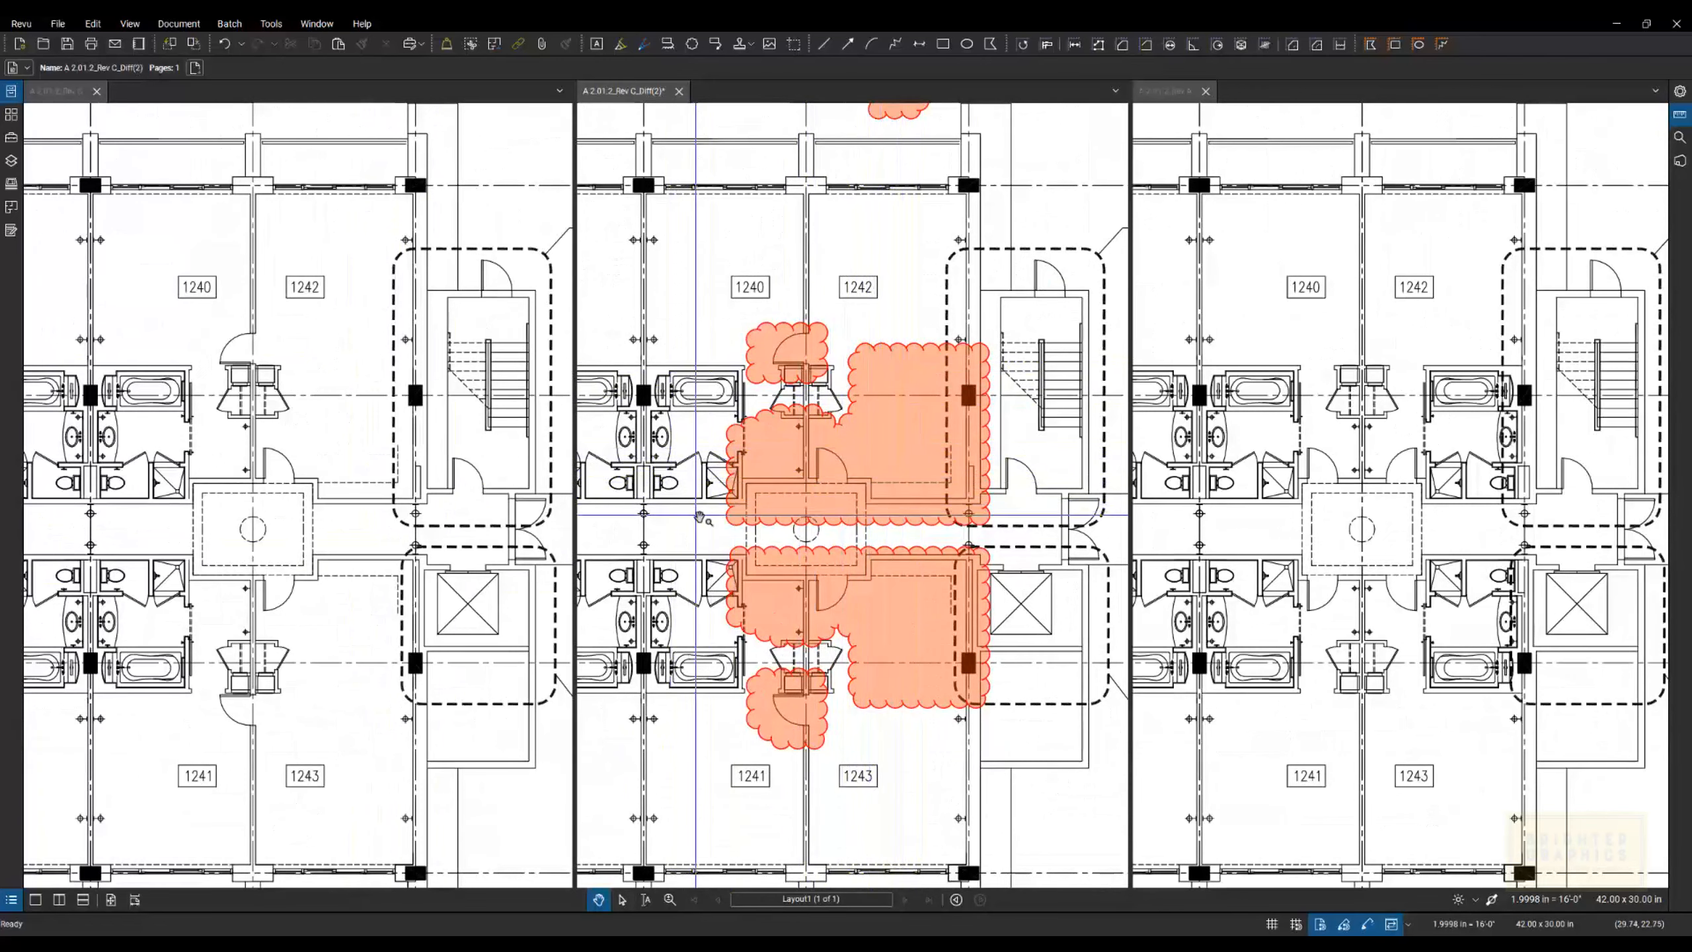
{"action": "scroll", "coordinate": [707, 521], "scroll_direction": "down", "scroll_amount": 2}
{"action": "scroll", "coordinate": [707, 522], "scroll_direction": "down", "scroll_amount": 1}
{"action": "left_click_drag", "start_coordinate": [701, 415], "coordinate": [740, 413]}
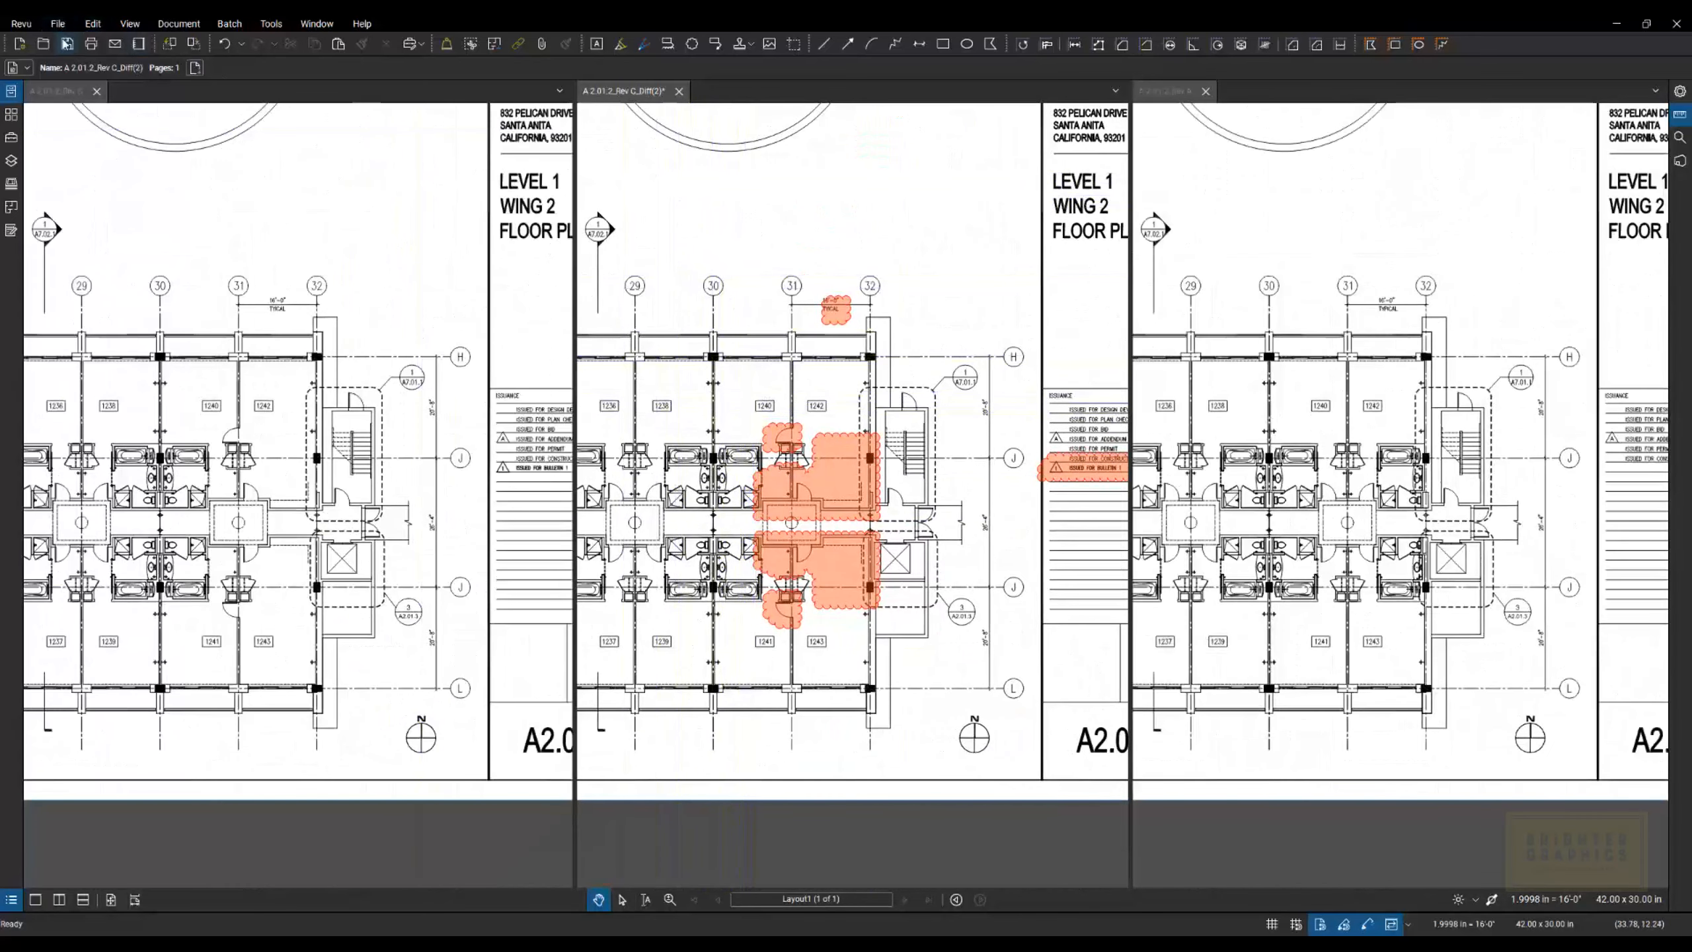
Save the comparison as A 2.01.2_Rev C_Diff(2).pdf on the Desktop, replacing the existing file, and close it
{"action": "left_click", "coordinate": [62, 27]}
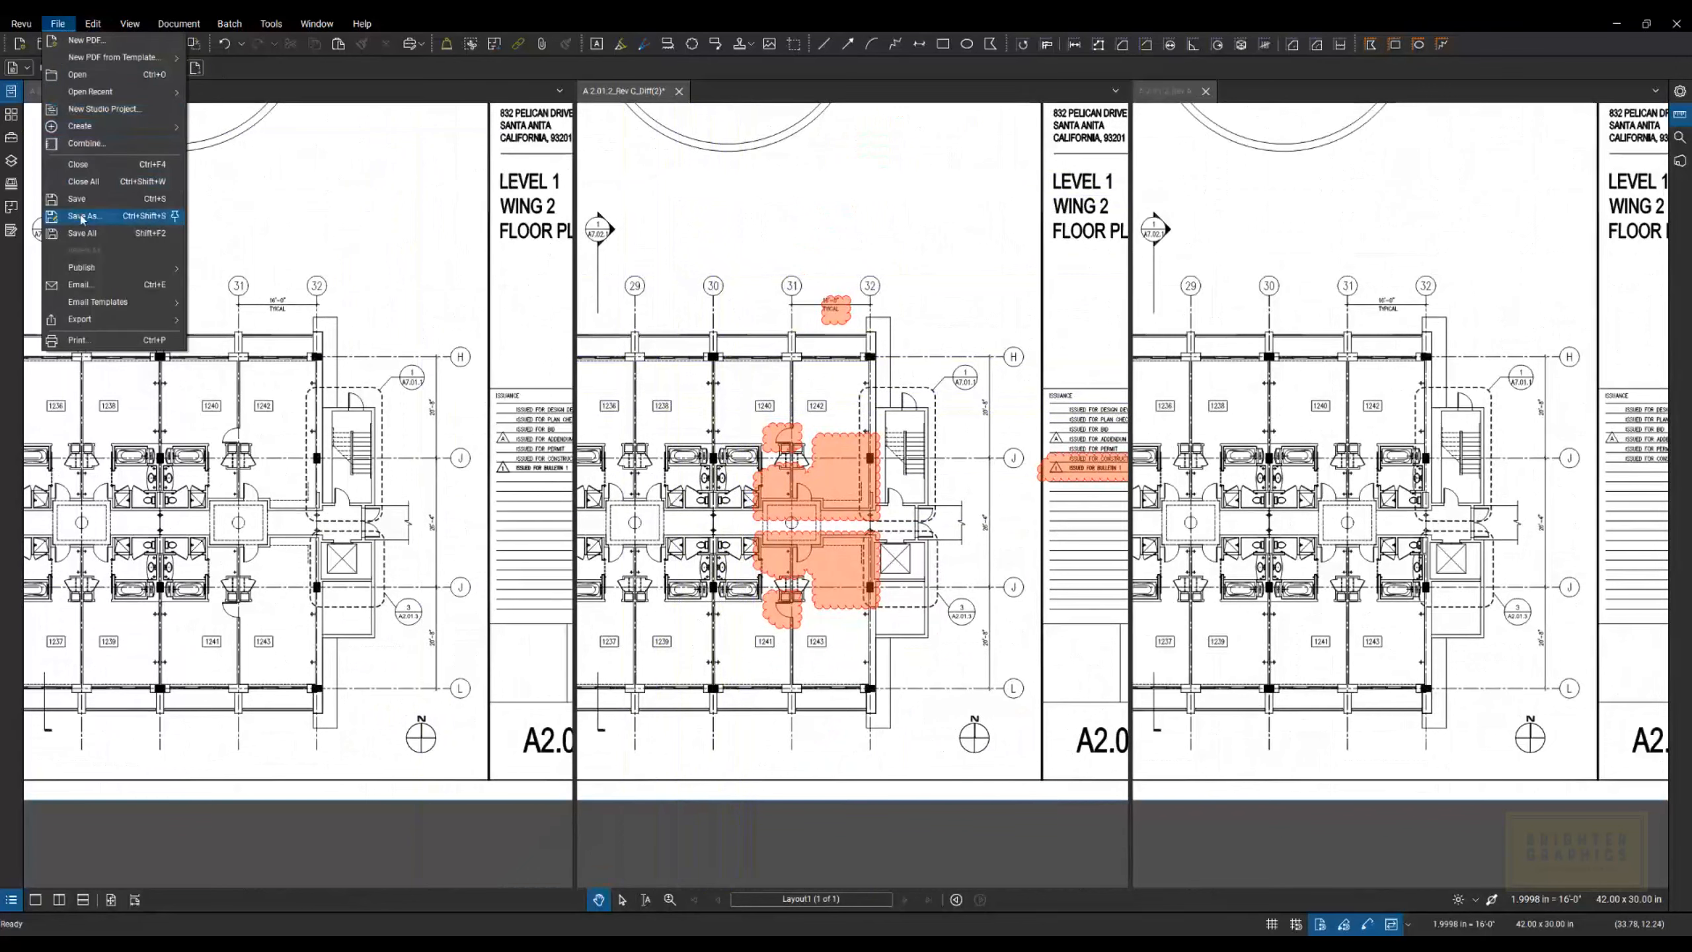
{"action": "left_click", "coordinate": [81, 218]}
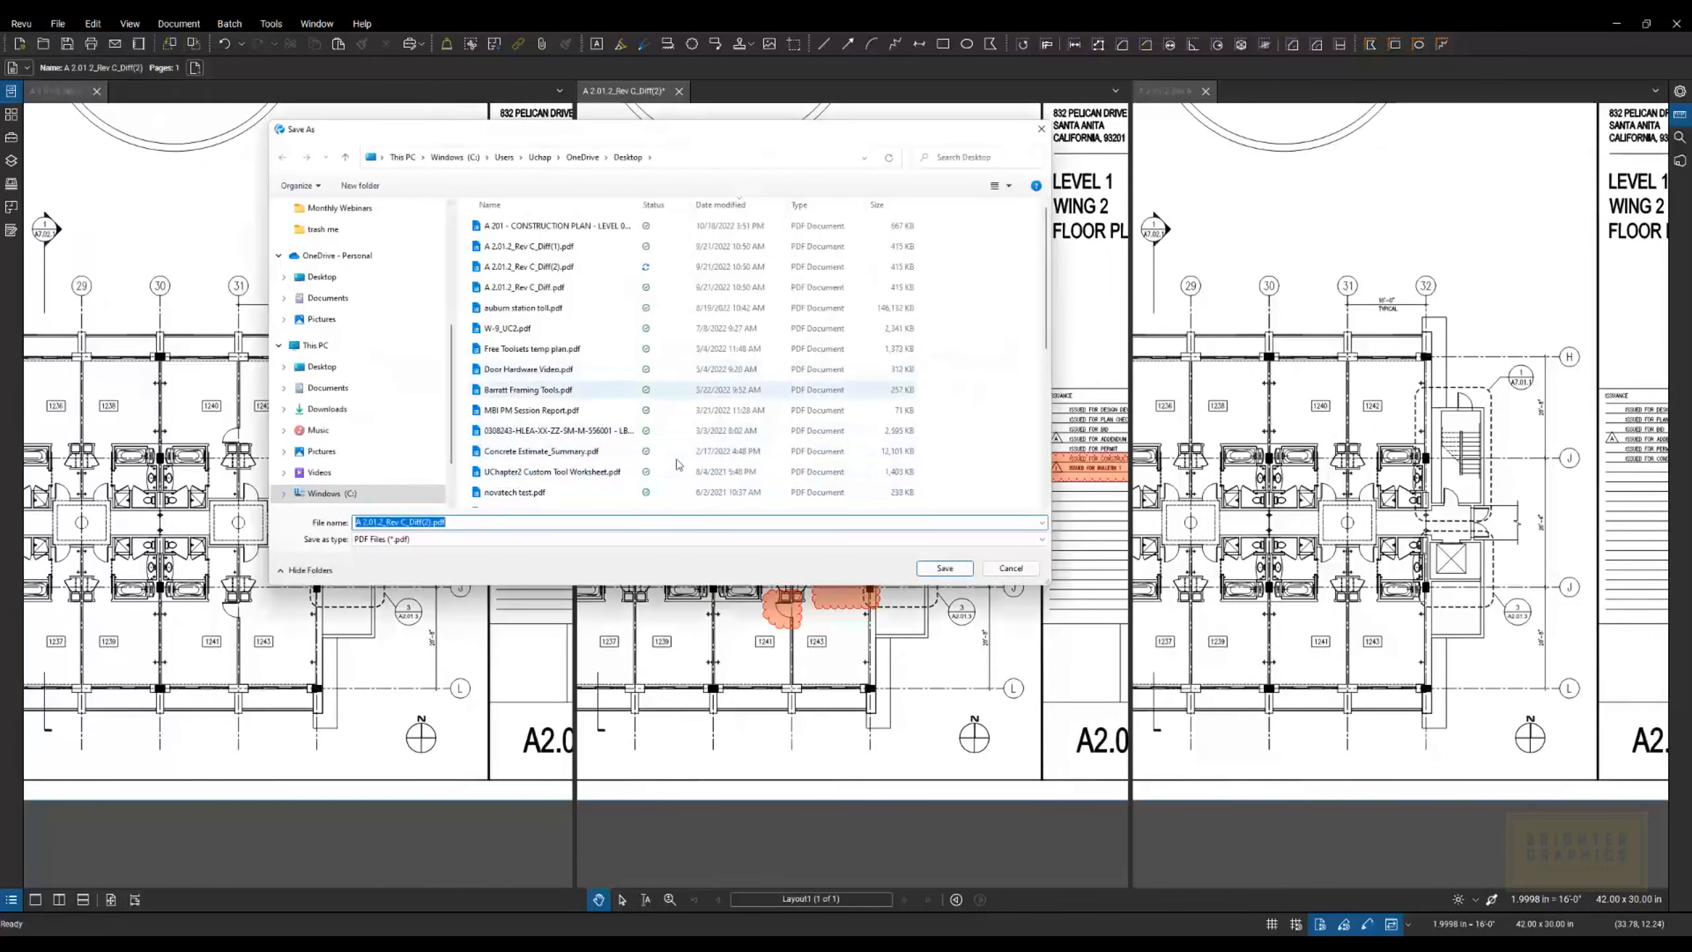
{"action": "left_click", "coordinate": [943, 569]}
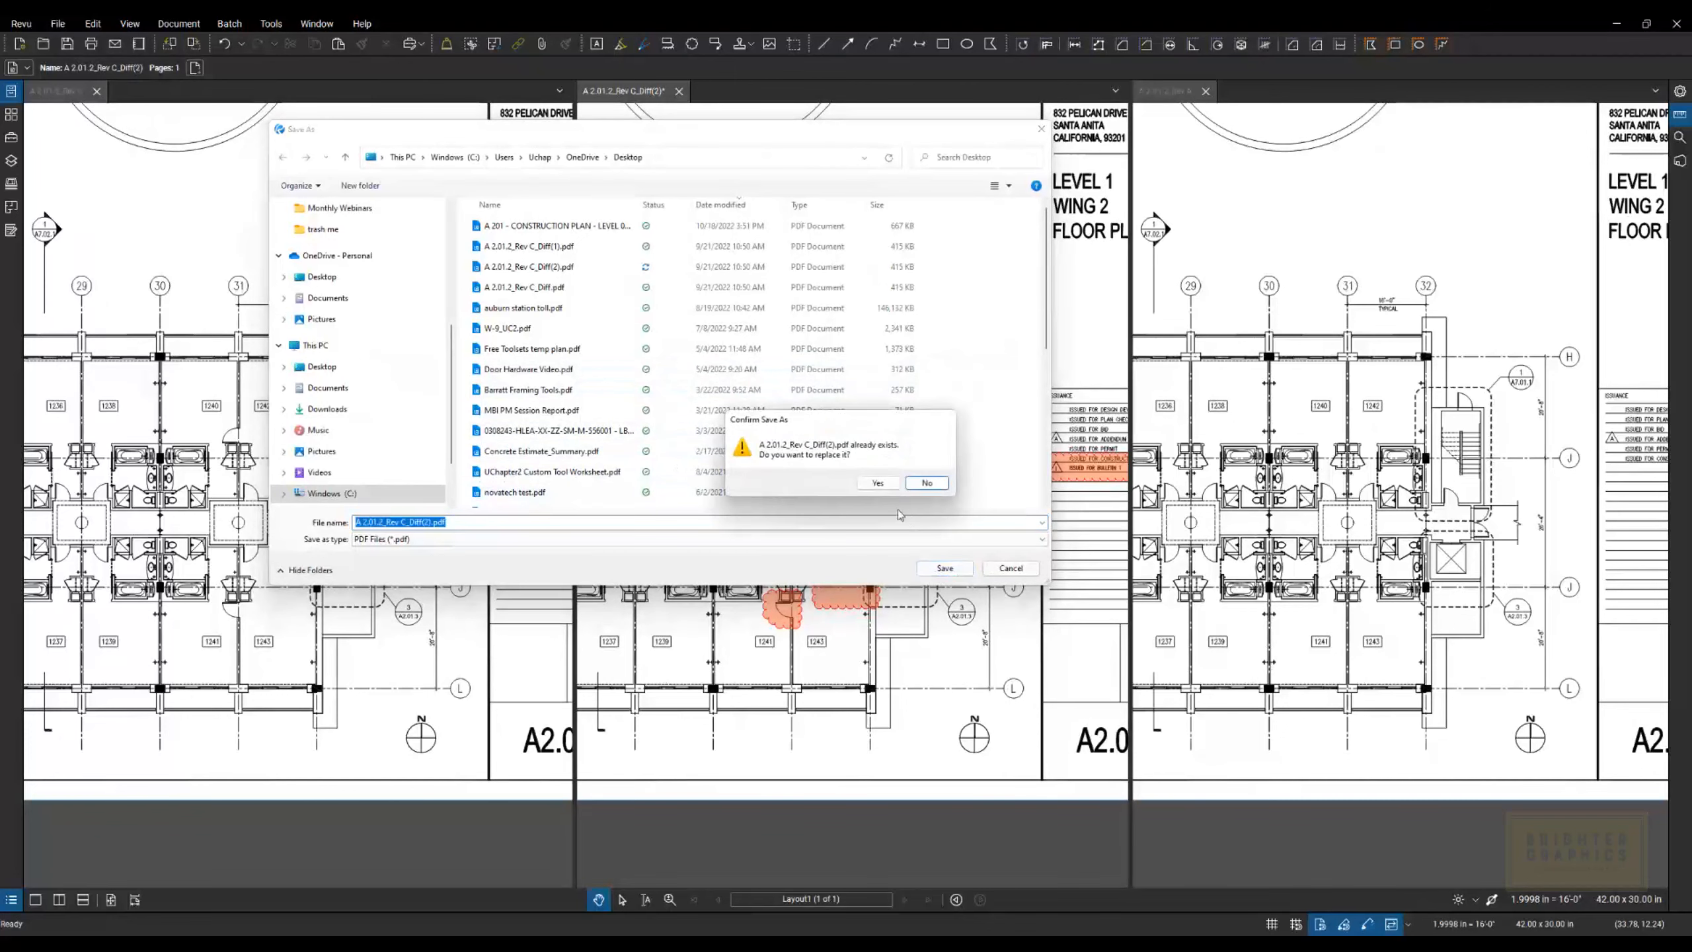
{"action": "left_click", "coordinate": [879, 483]}
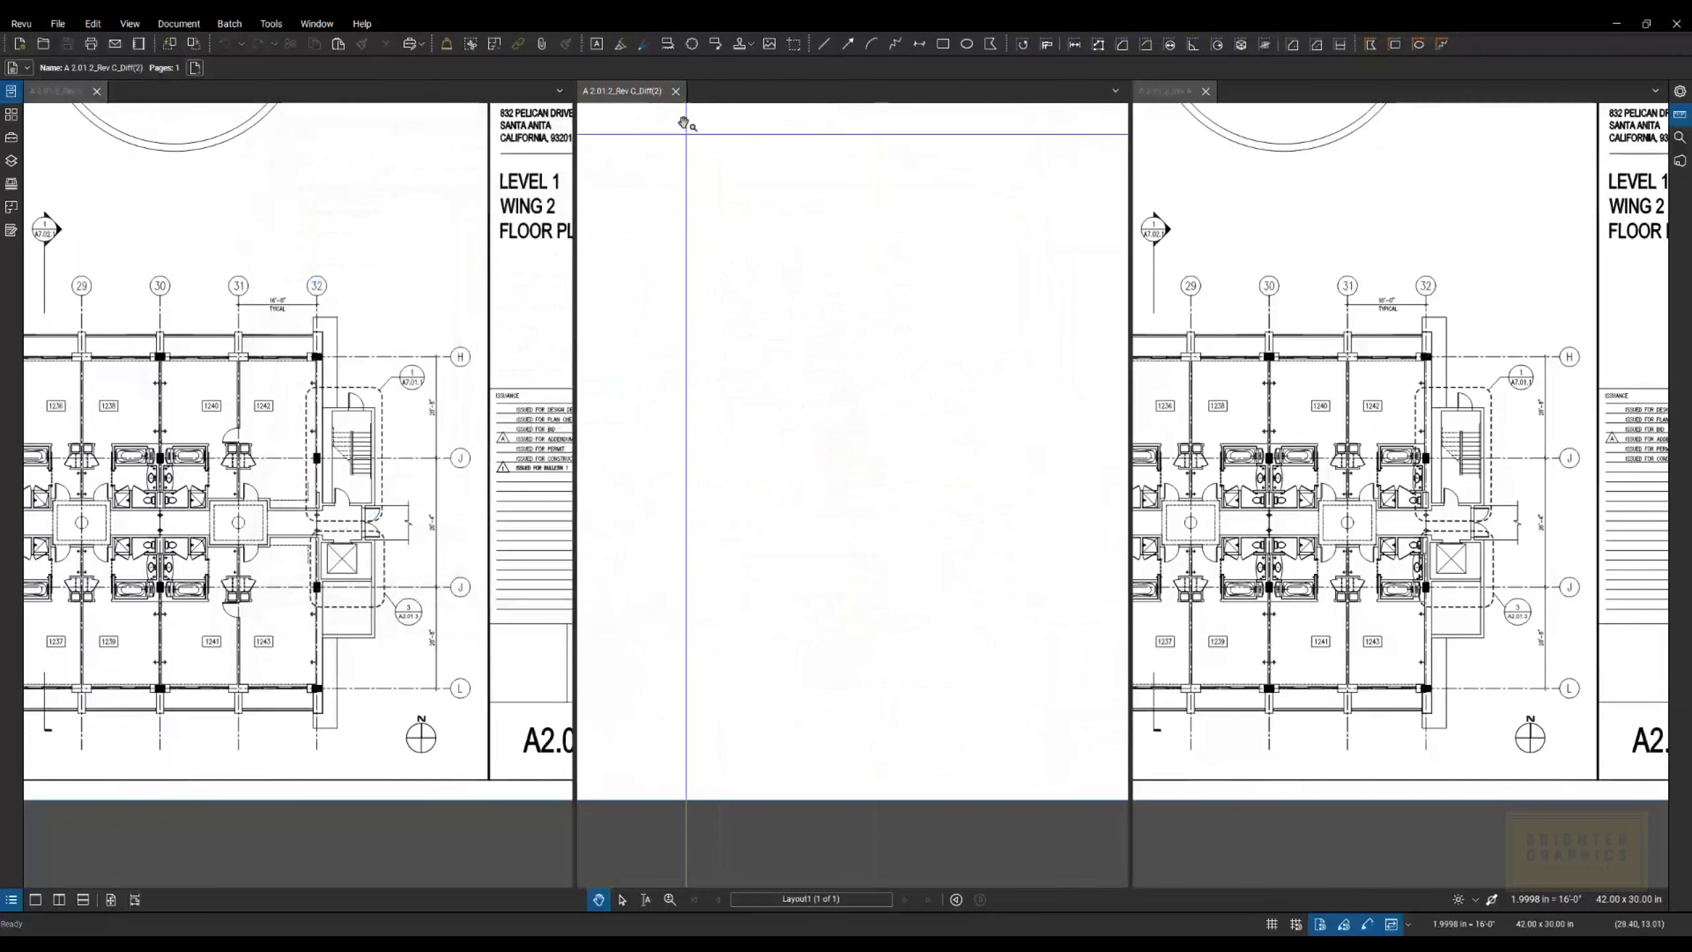
{"action": "left_click", "coordinate": [675, 92]}
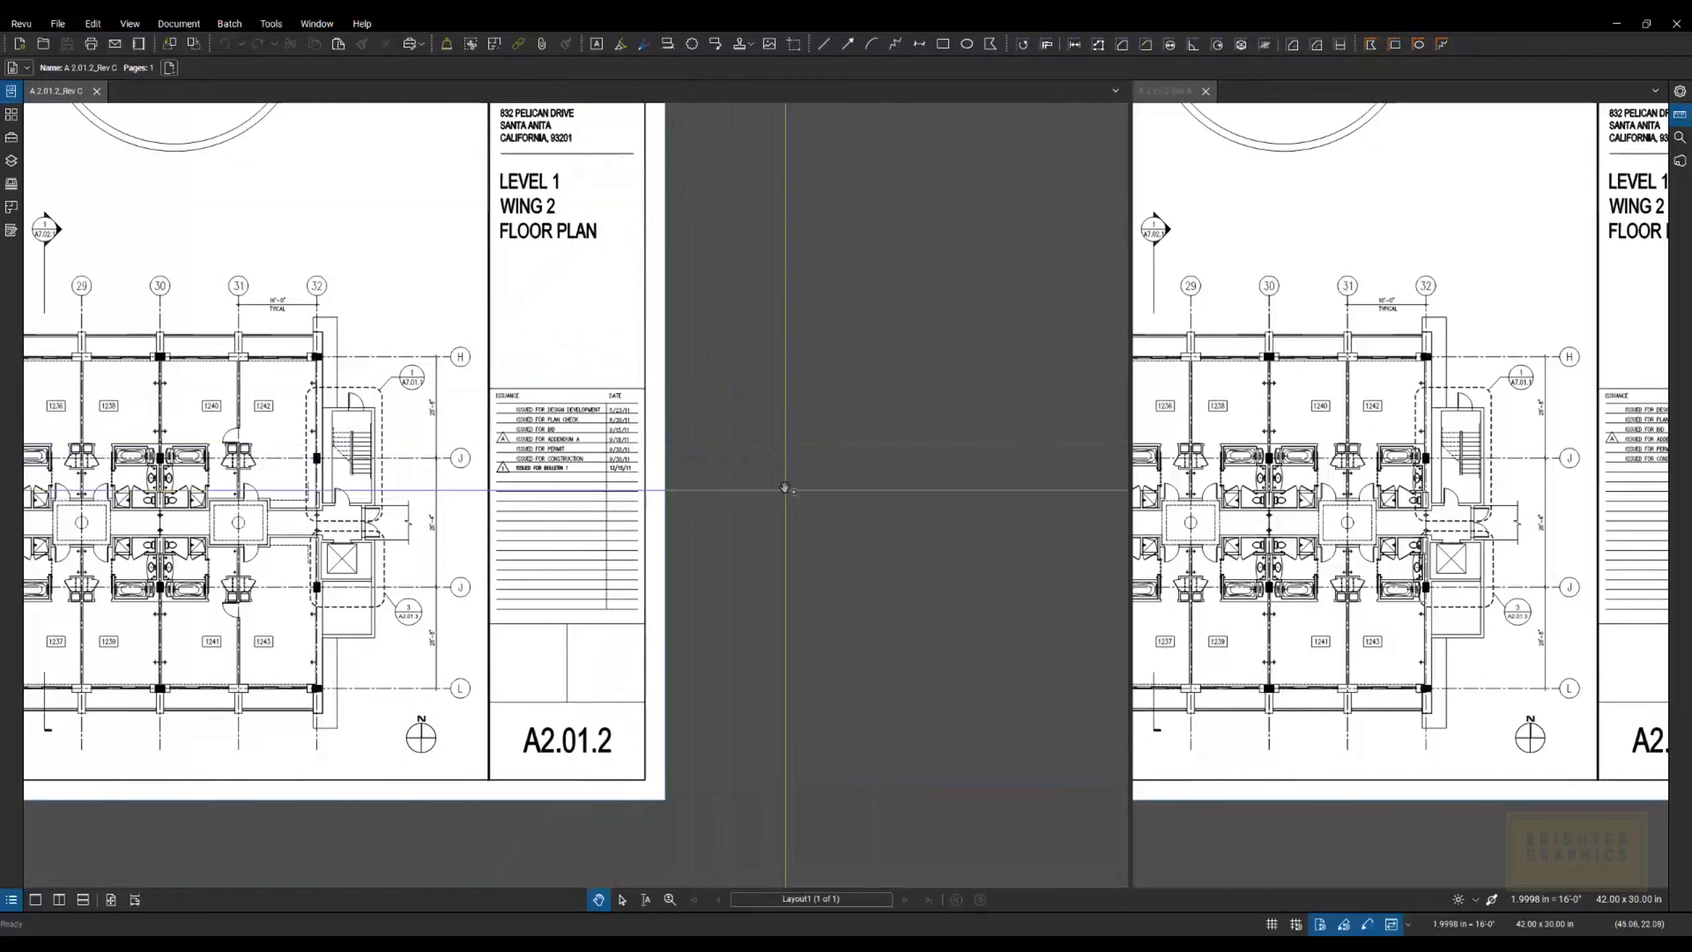
Start a page overlay of the open Rev C and Rev A floor plans
{"action": "left_click", "coordinate": [178, 24]}
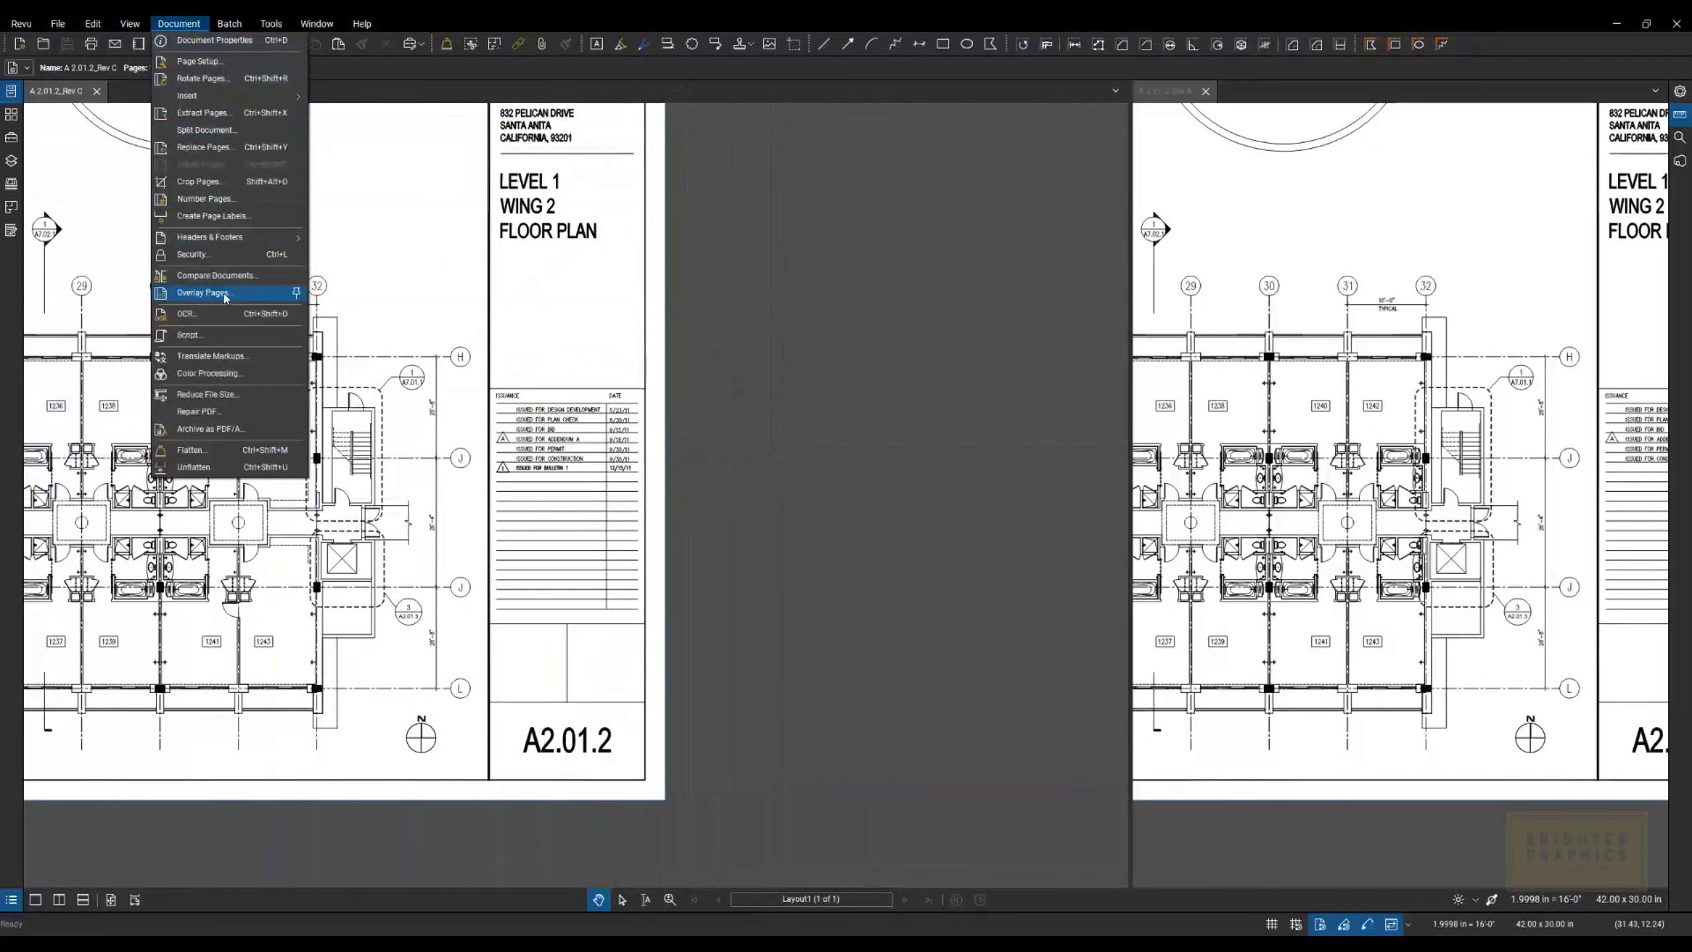
{"action": "left_click", "coordinate": [203, 293]}
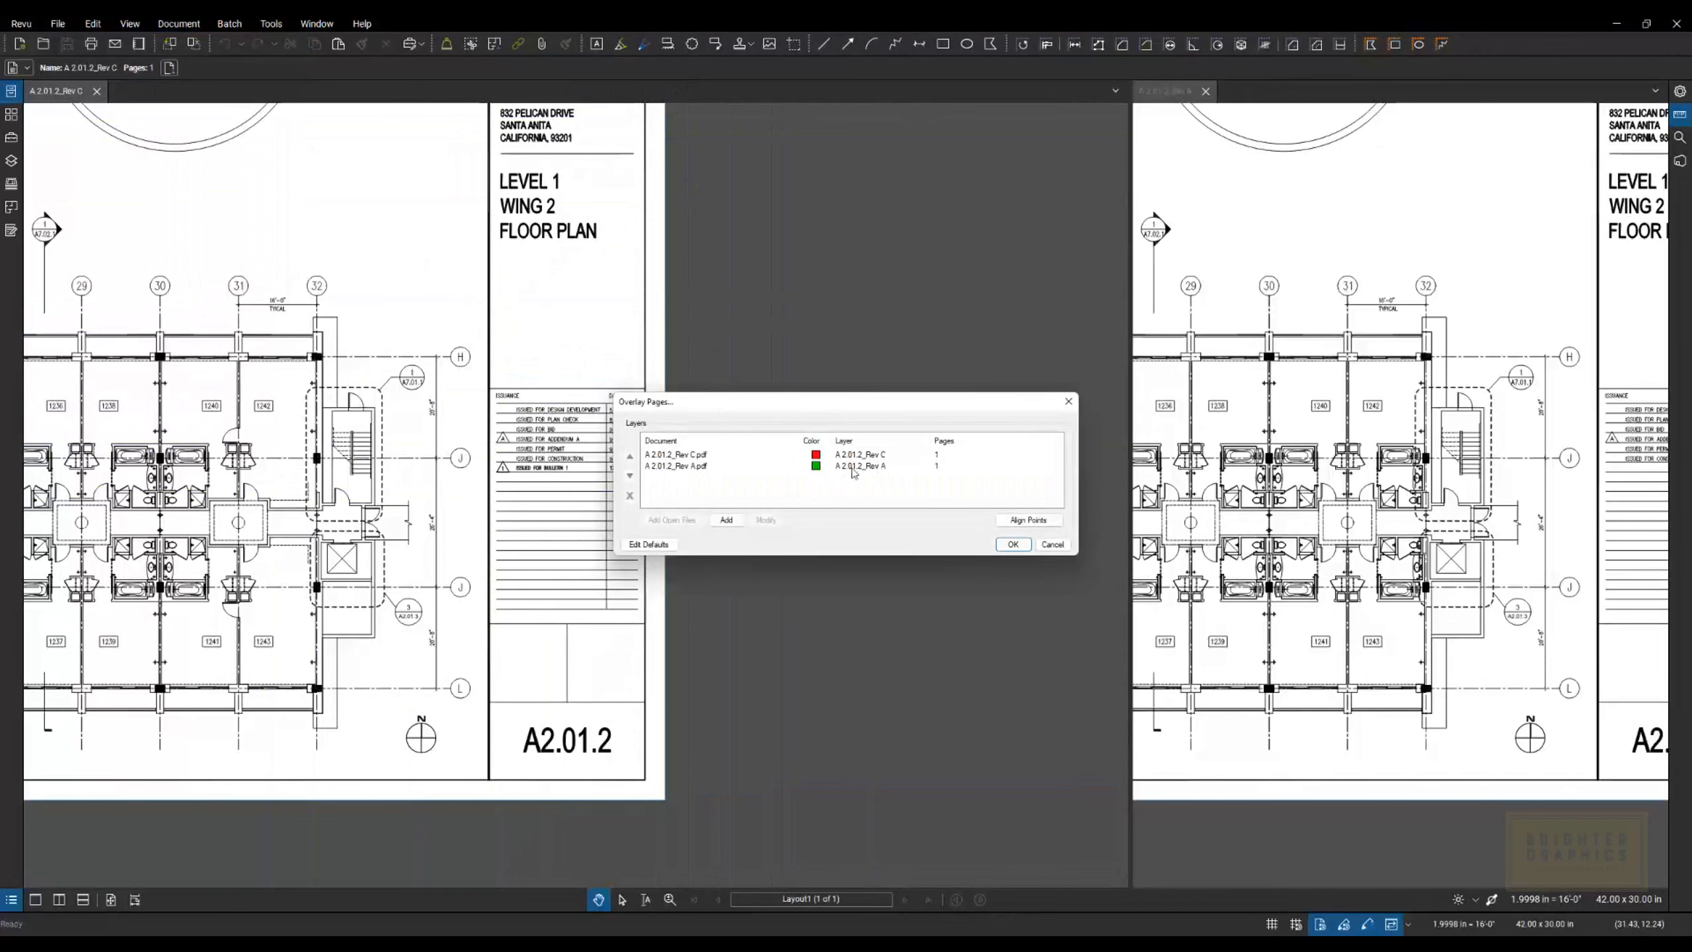
{"action": "left_click", "coordinate": [770, 468]}
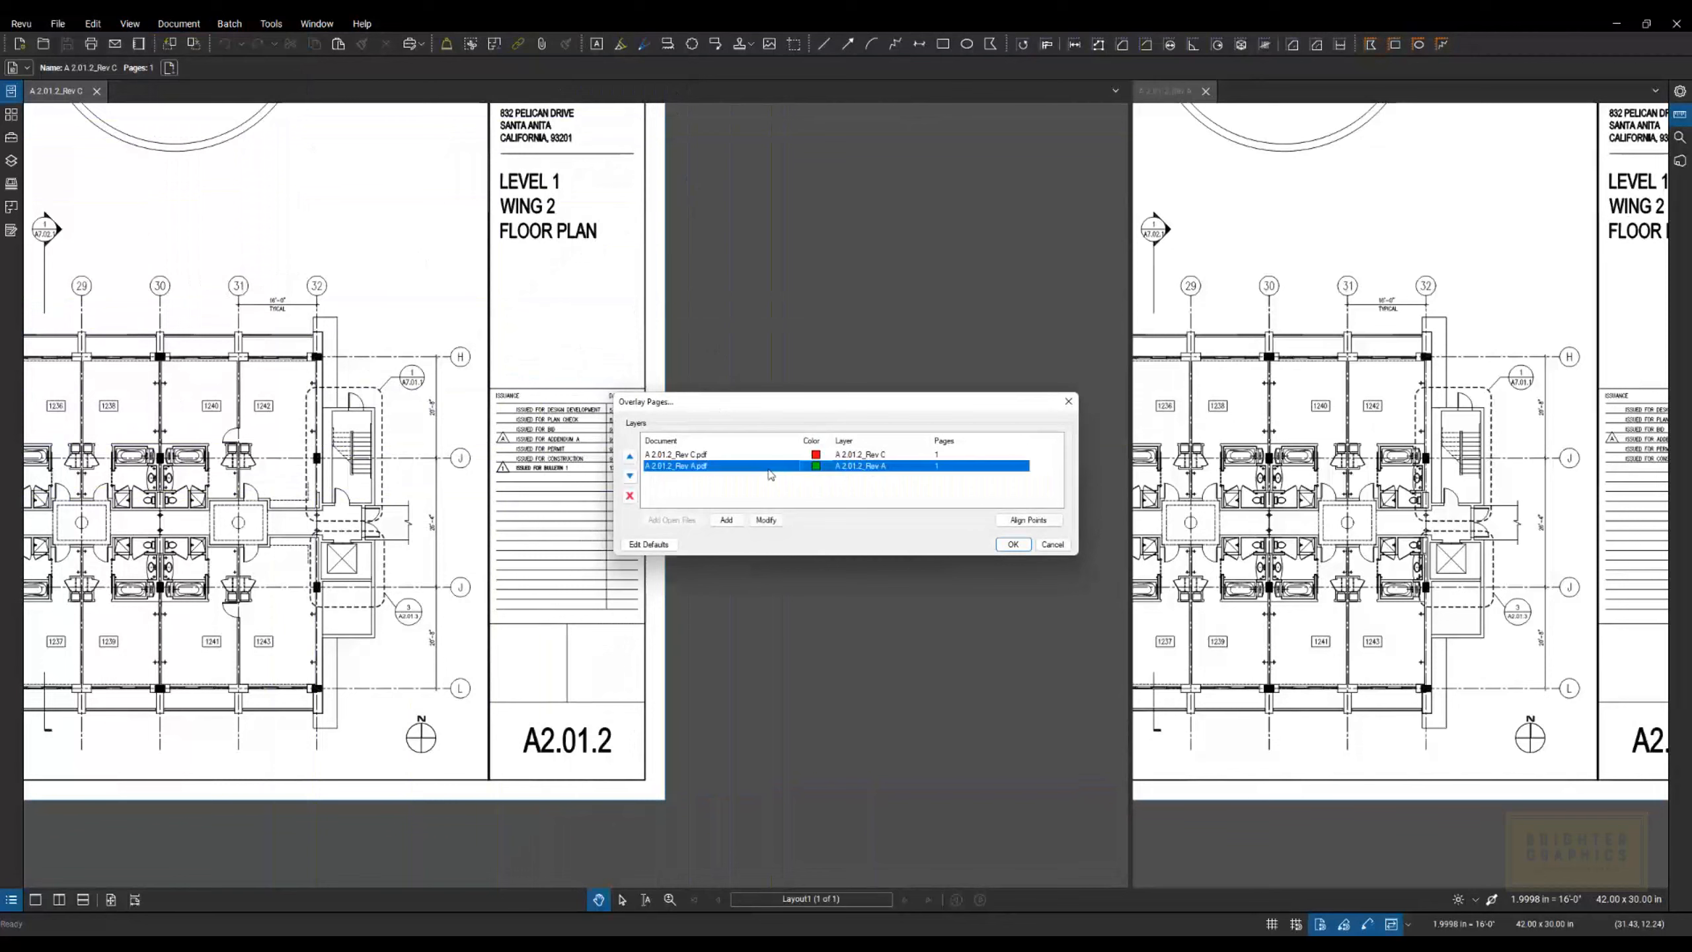
{"action": "left_click", "coordinate": [766, 521]}
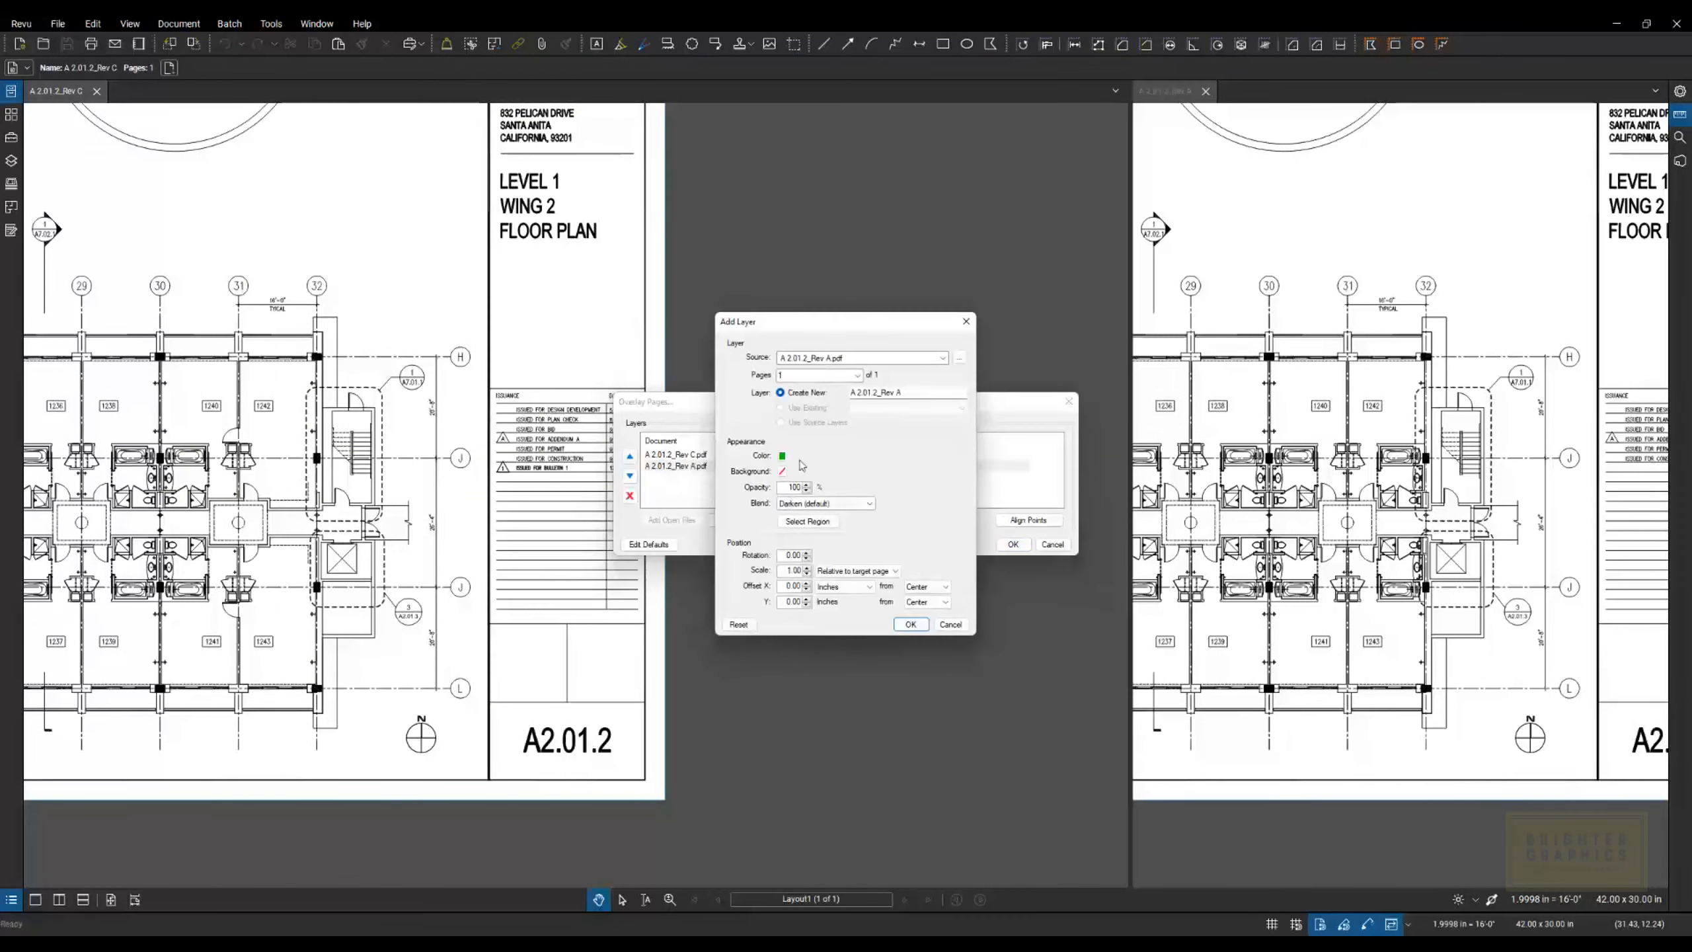
{"action": "left_click", "coordinate": [782, 456]}
{"action": "left_click", "coordinate": [938, 464]}
{"action": "left_click", "coordinate": [949, 627]}
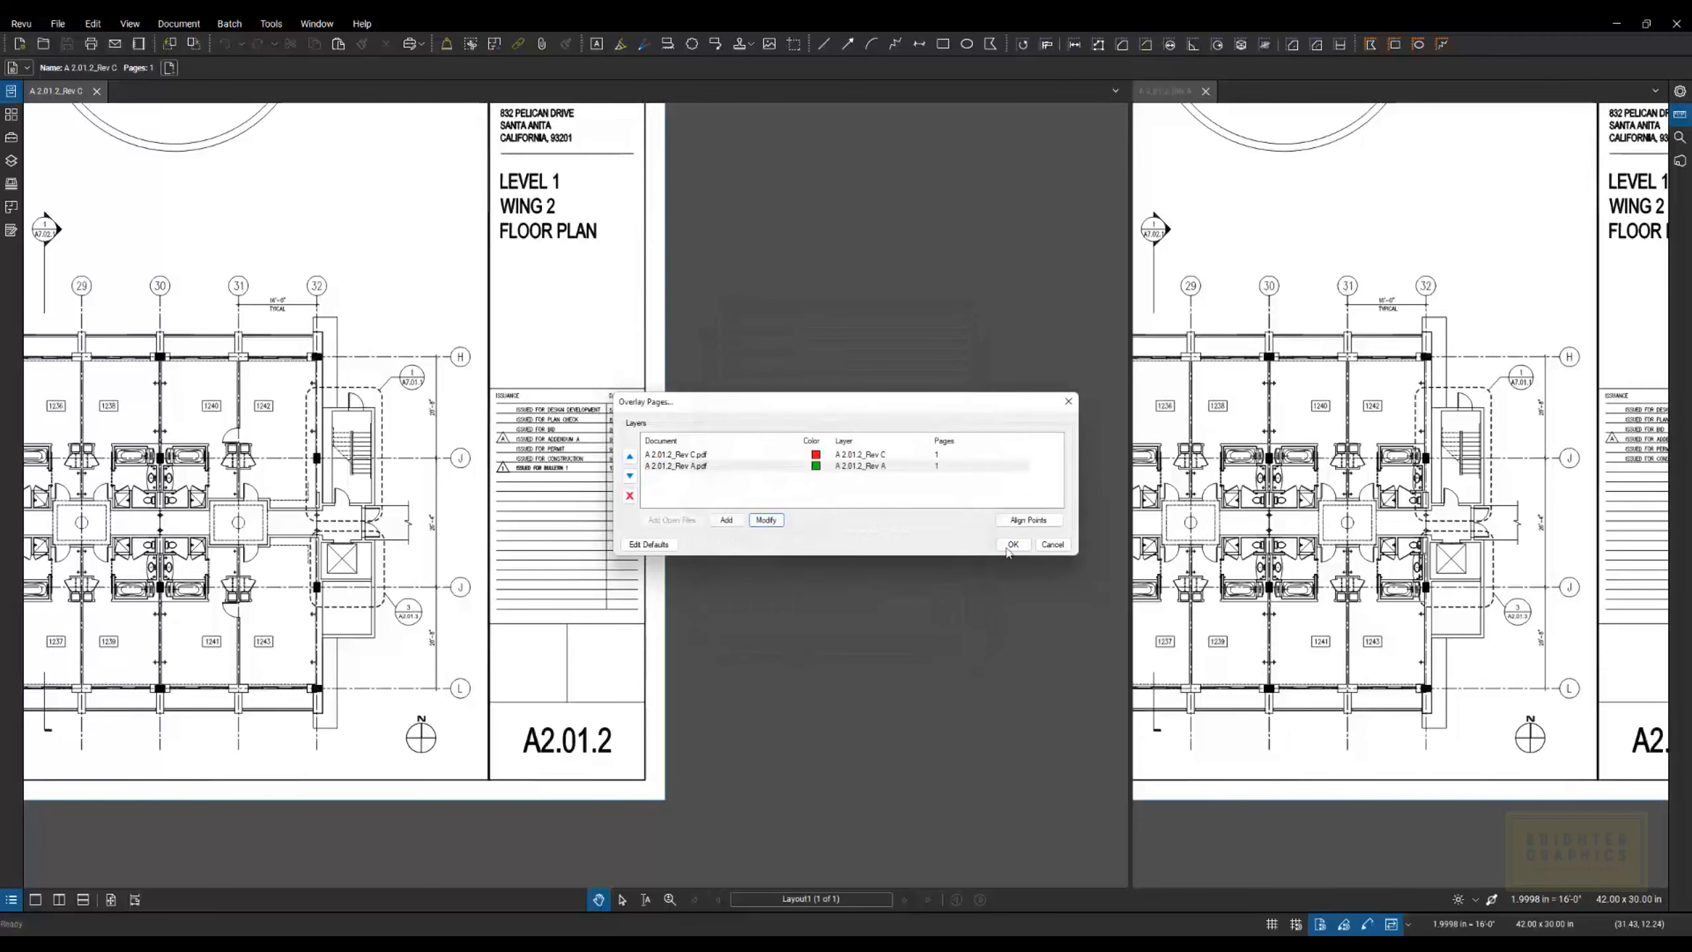
Generate the overlay with Rev C in red and Rev A in green, and show it in a vertical split between the revisions
{"action": "left_click", "coordinate": [1013, 546]}
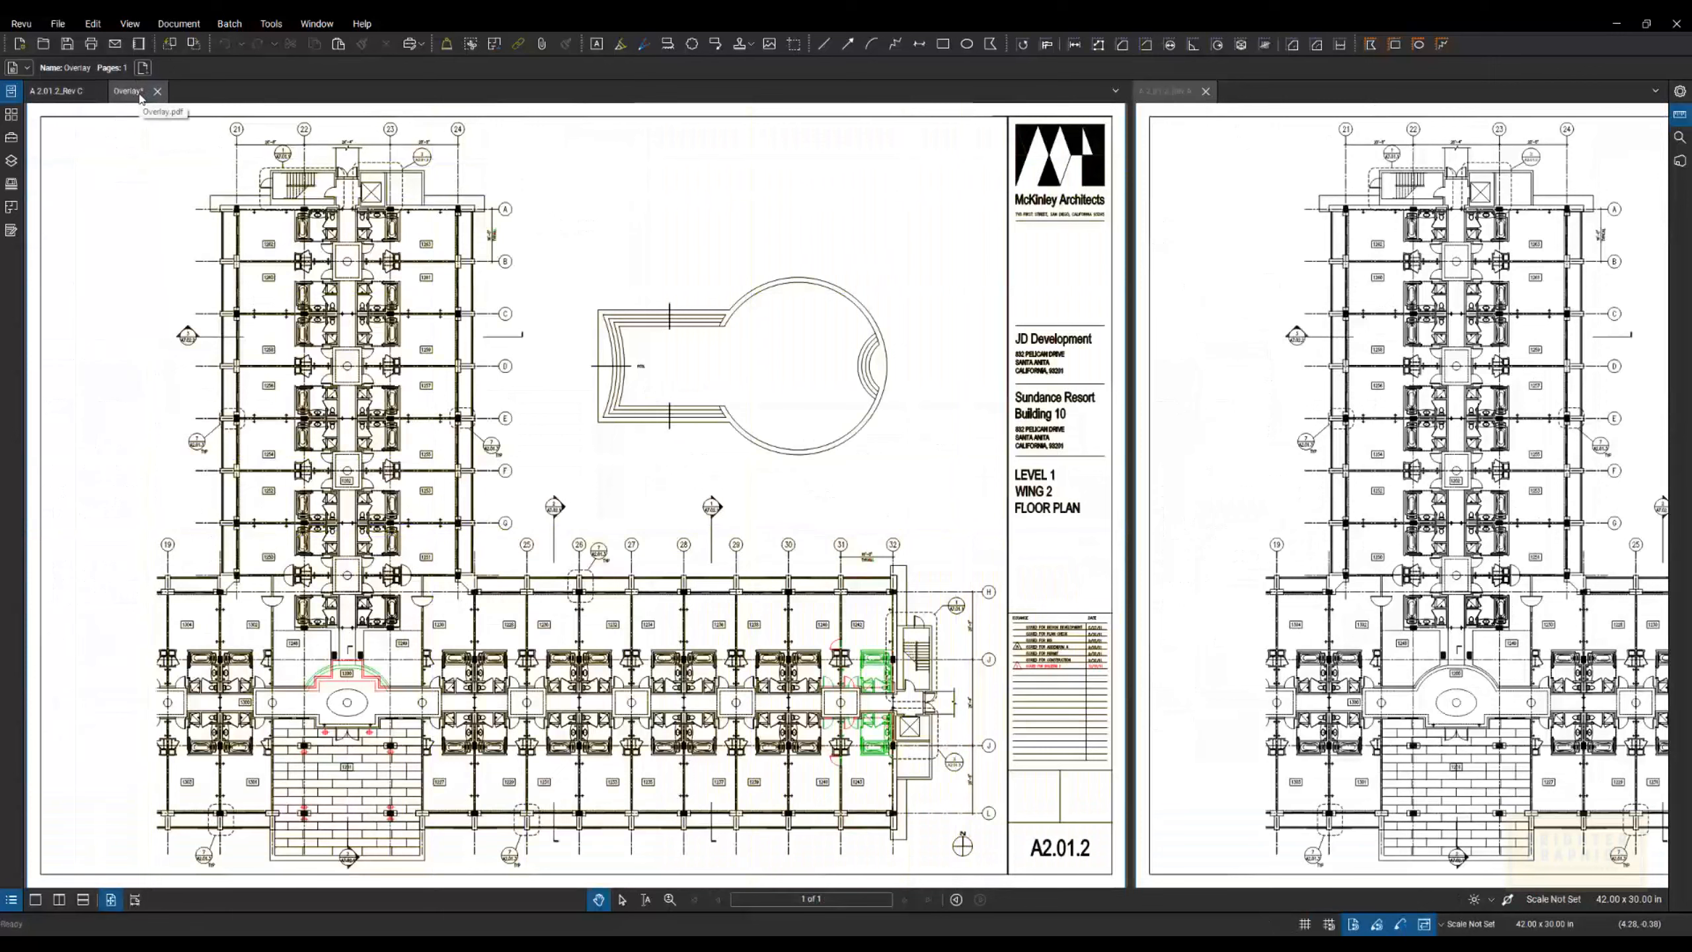
{"action": "left_click", "coordinate": [60, 899]}
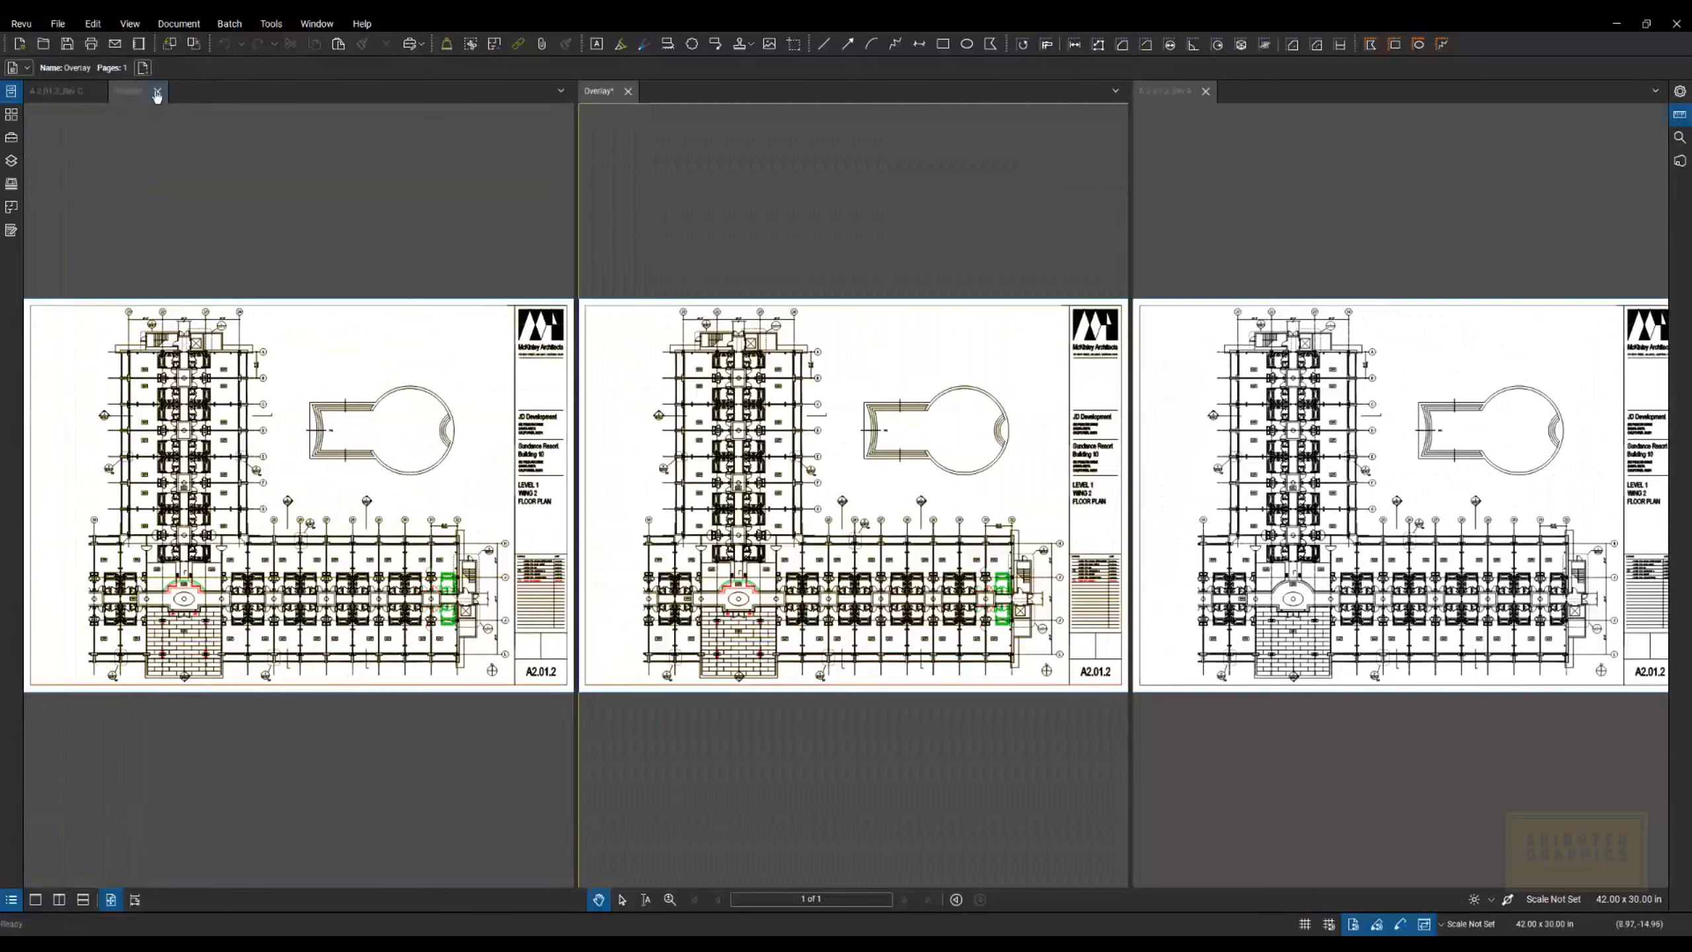
{"action": "scroll", "coordinate": [526, 637], "scroll_direction": "up", "scroll_amount": 4}
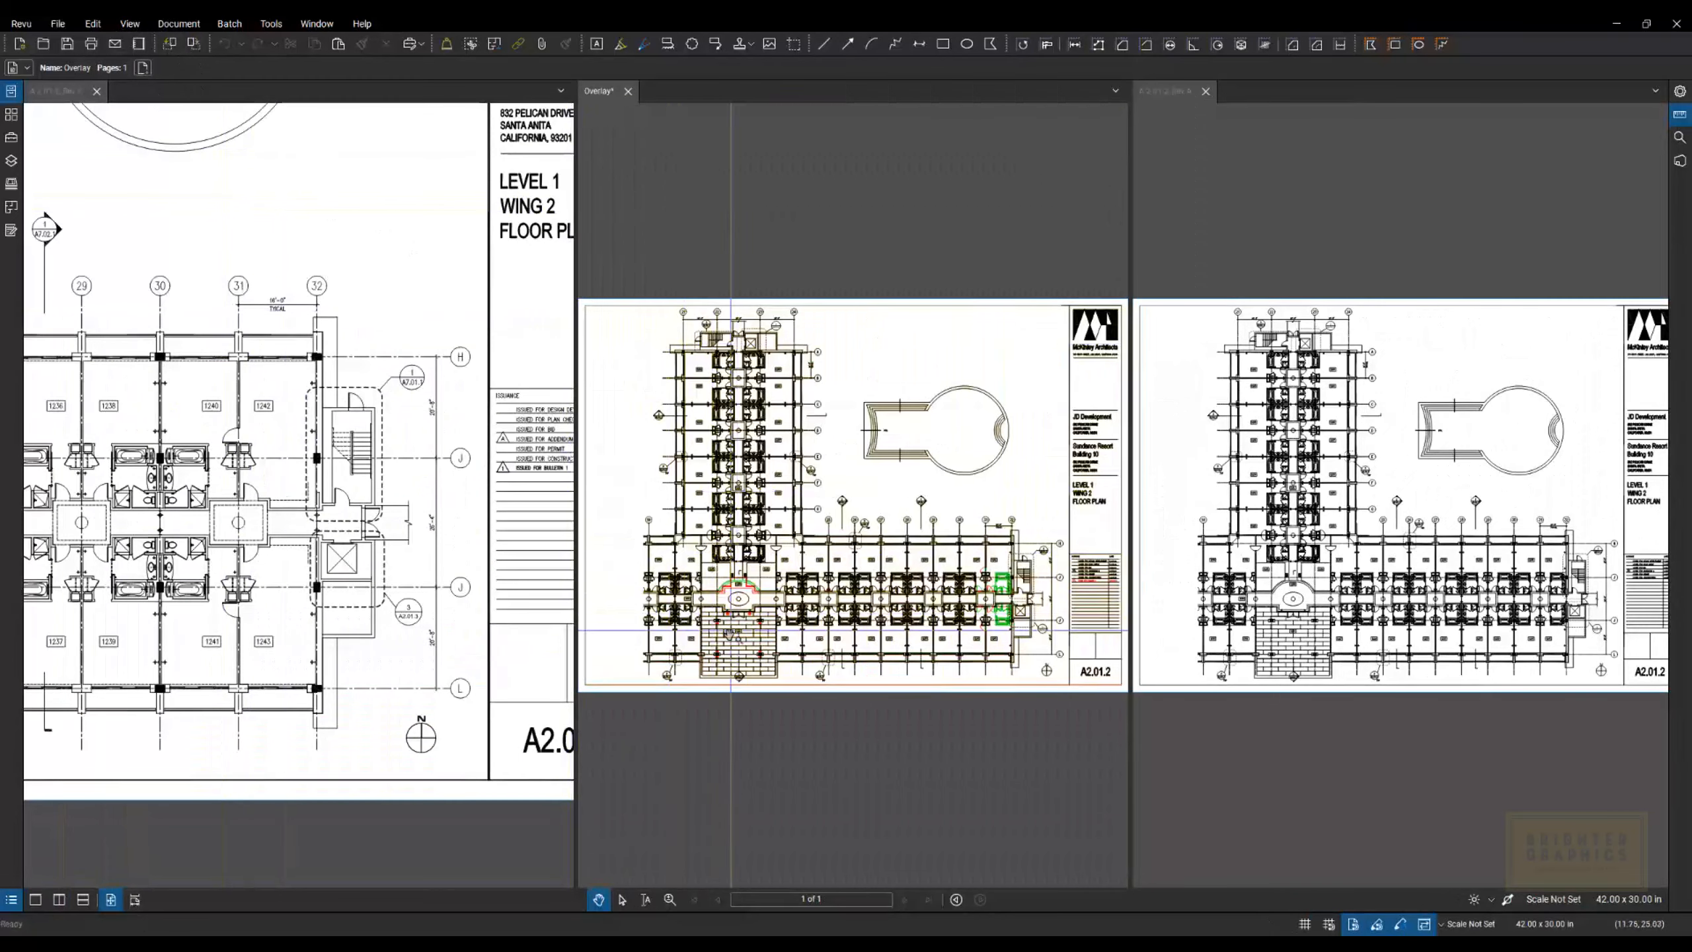
Inspect the overlay around lobby 1200, hiding and showing the Rev C layer and the Rev A layer in turn
{"action": "scroll", "coordinate": [720, 646], "scroll_direction": "up", "scroll_amount": 6}
{"action": "scroll", "coordinate": [718, 648], "scroll_direction": "up", "scroll_amount": 1}
{"action": "scroll", "coordinate": [718, 648], "scroll_direction": "up", "scroll_amount": 1}
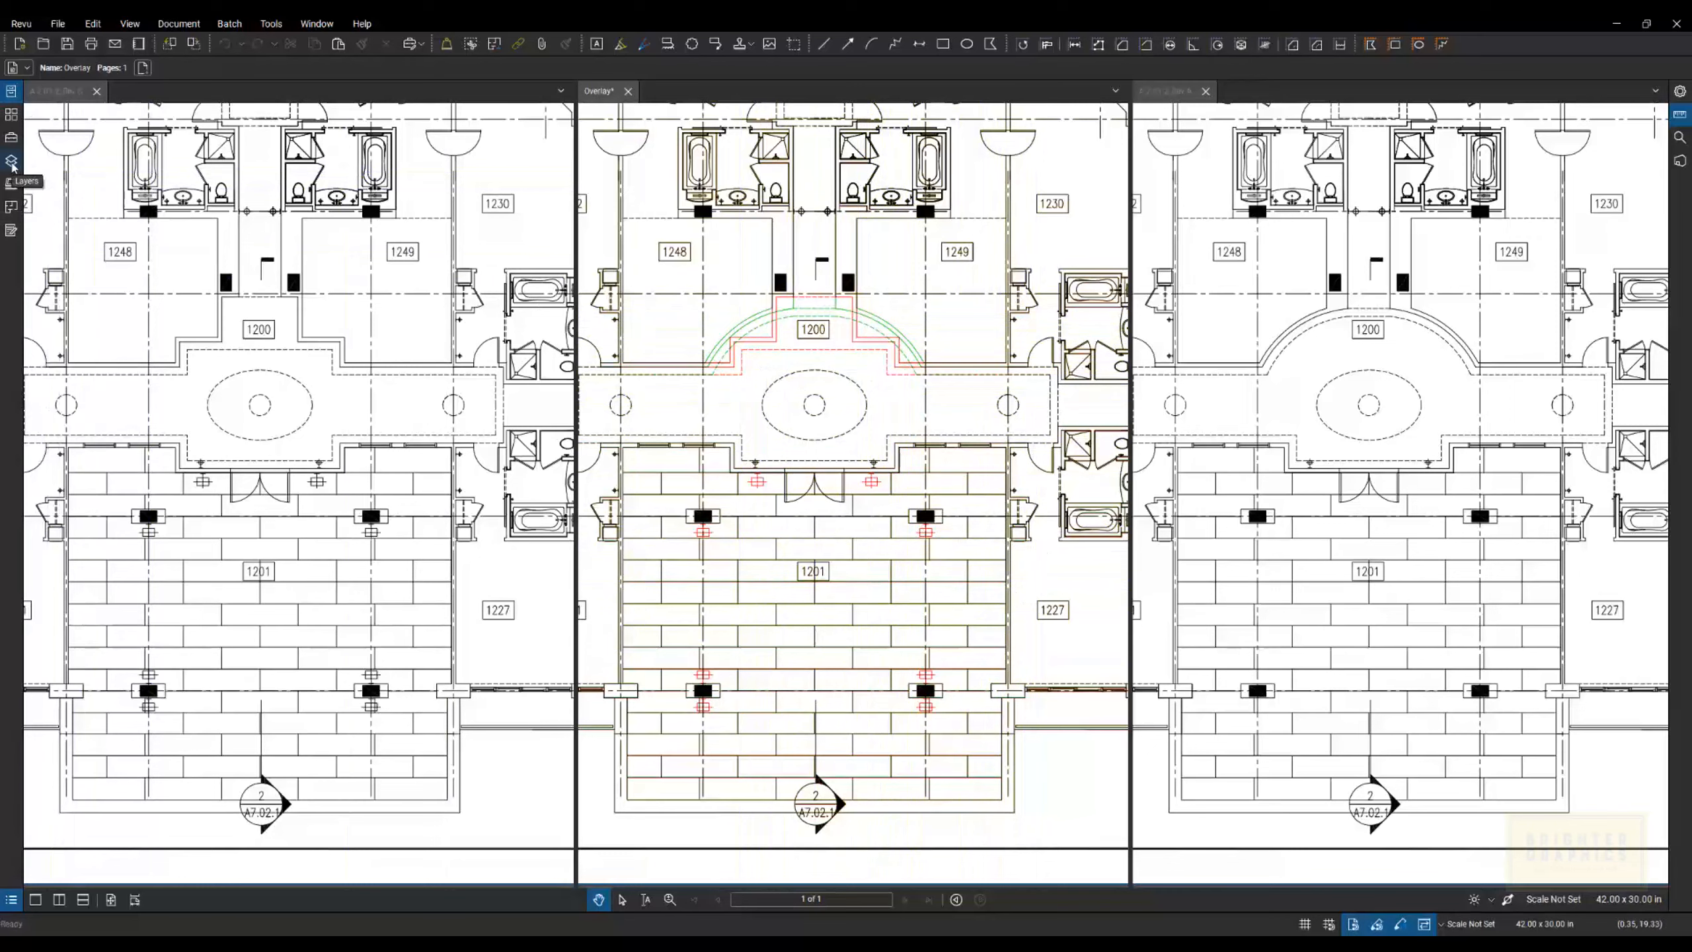
{"action": "left_click", "coordinate": [11, 162]}
{"action": "left_click", "coordinate": [48, 134]}
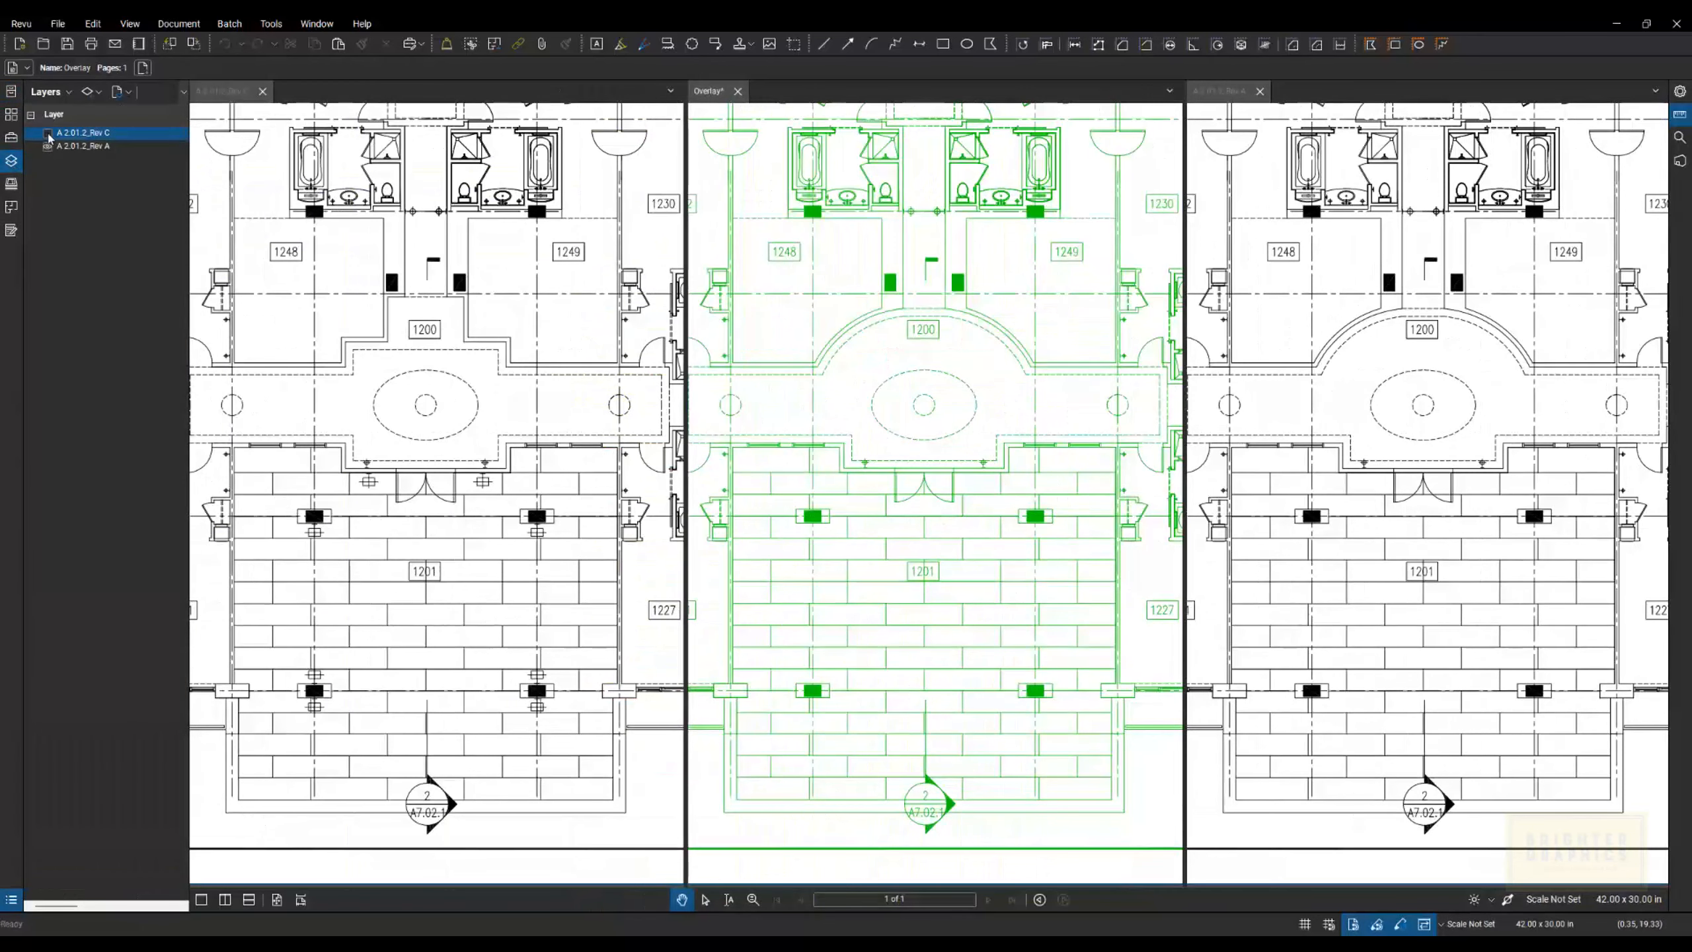
{"action": "left_click", "coordinate": [48, 134]}
{"action": "left_click", "coordinate": [49, 147]}
{"action": "left_click", "coordinate": [48, 146]}
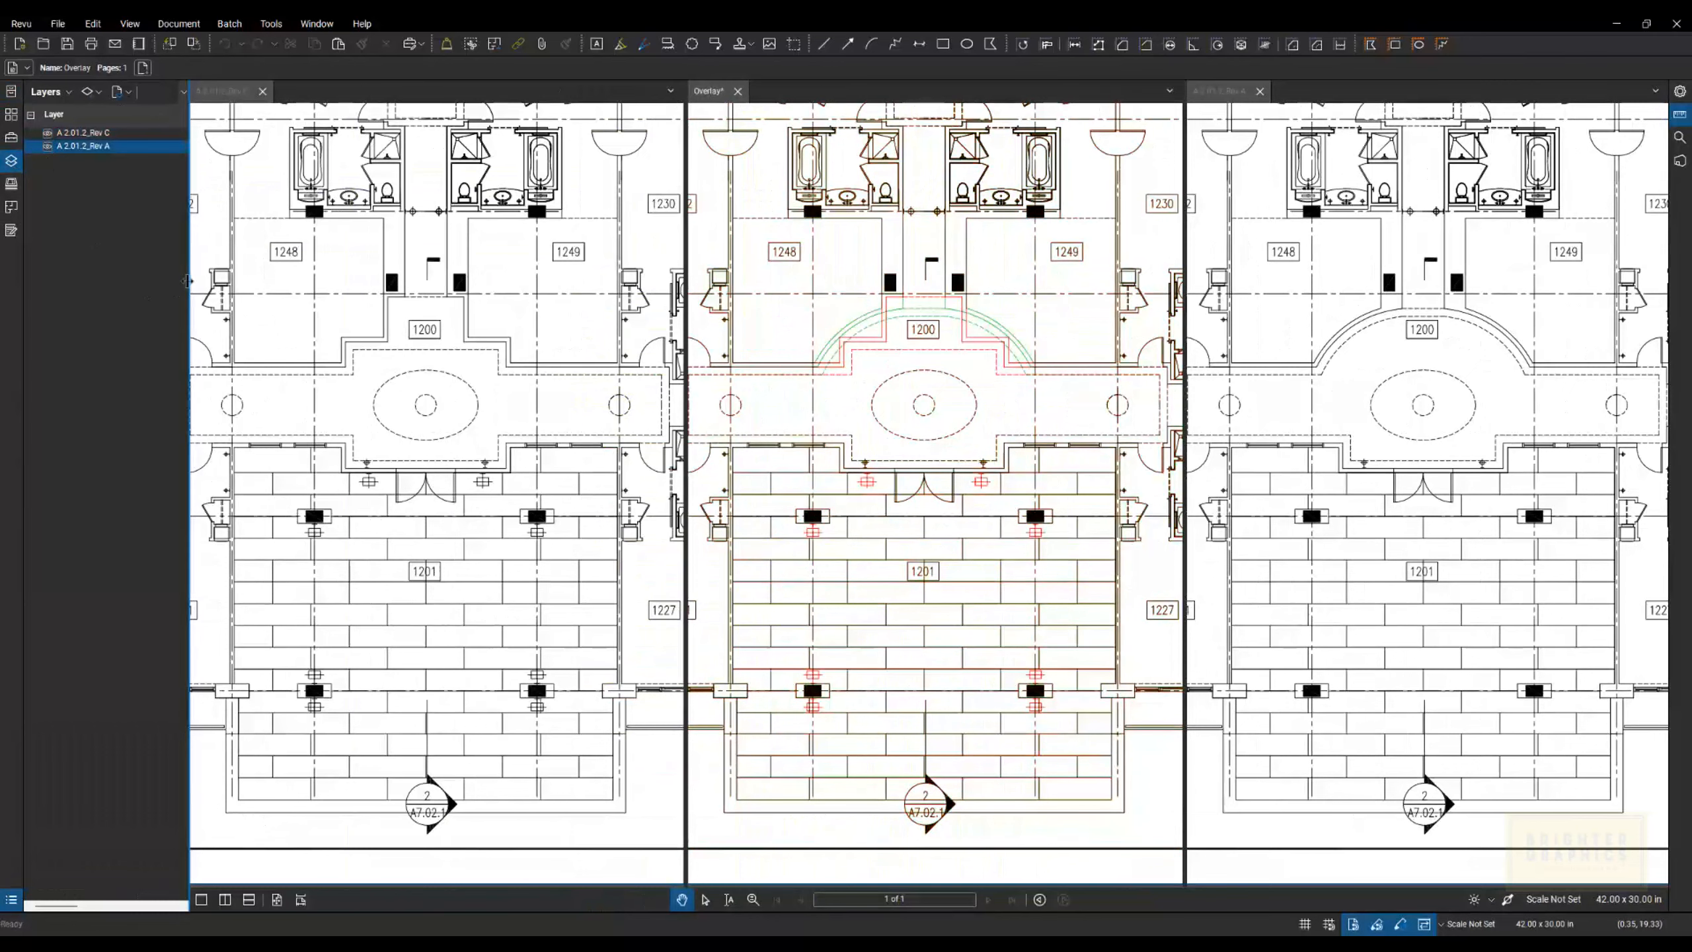
{"action": "left_click", "coordinate": [184, 288]}
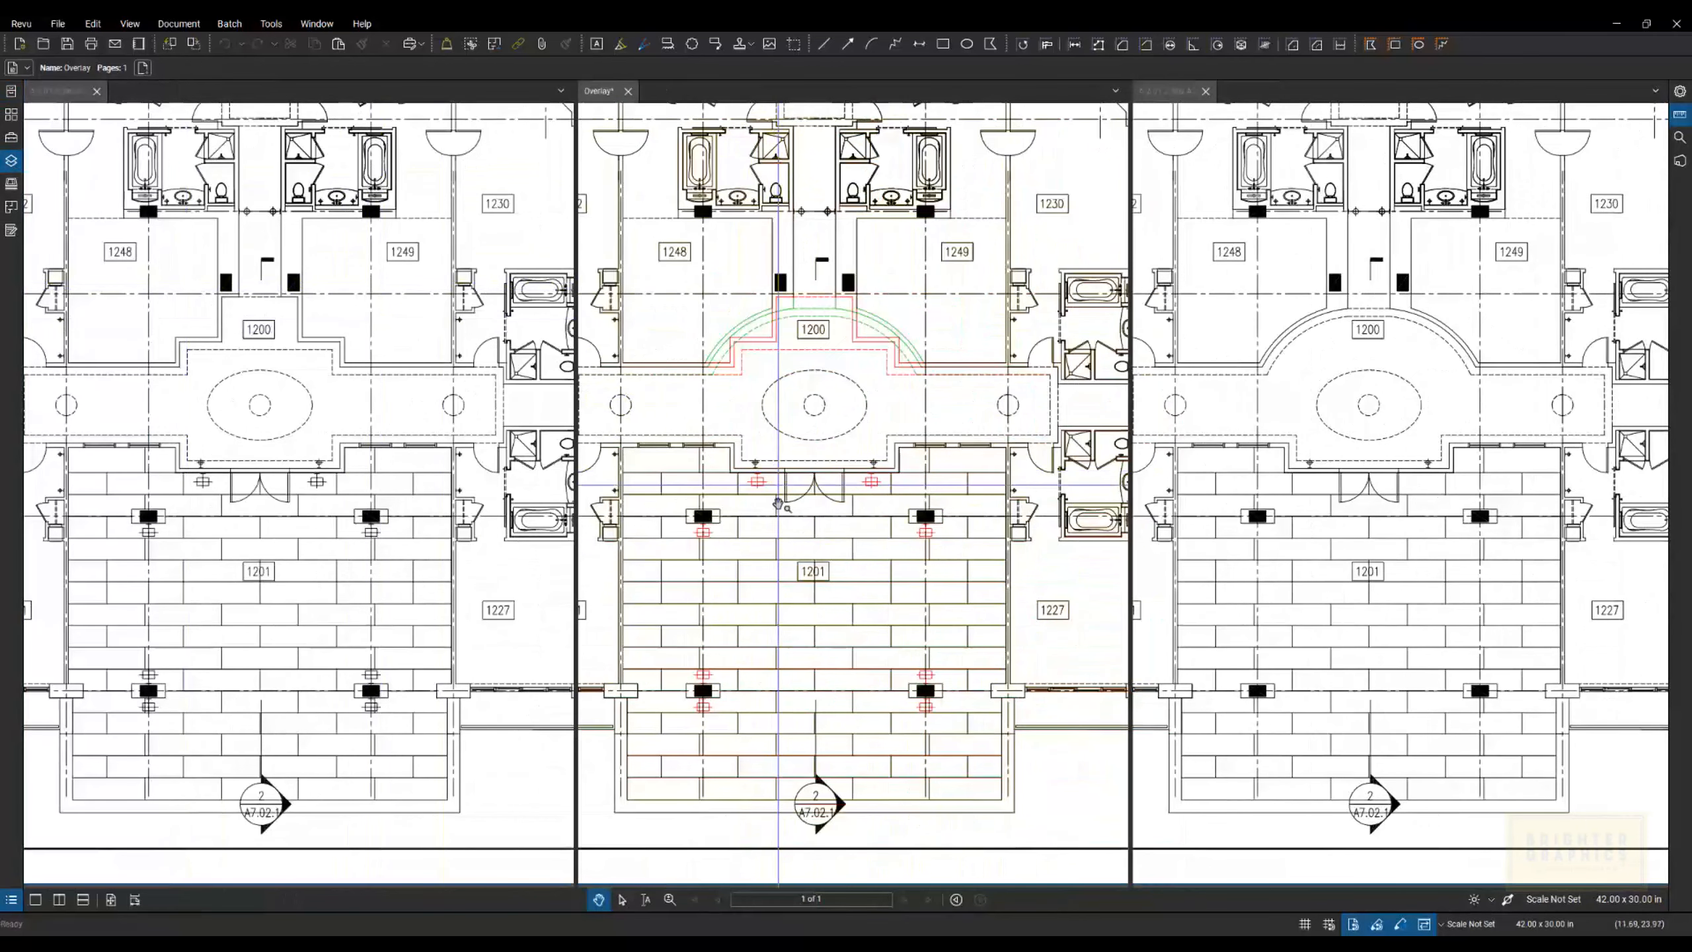
Show the Markups List and import the markups from A 2.01.2_Rev C_Diff(2).pdf on the Desktop into the overlay
{"action": "scroll", "coordinate": [810, 533], "scroll_direction": "down", "scroll_amount": 3}
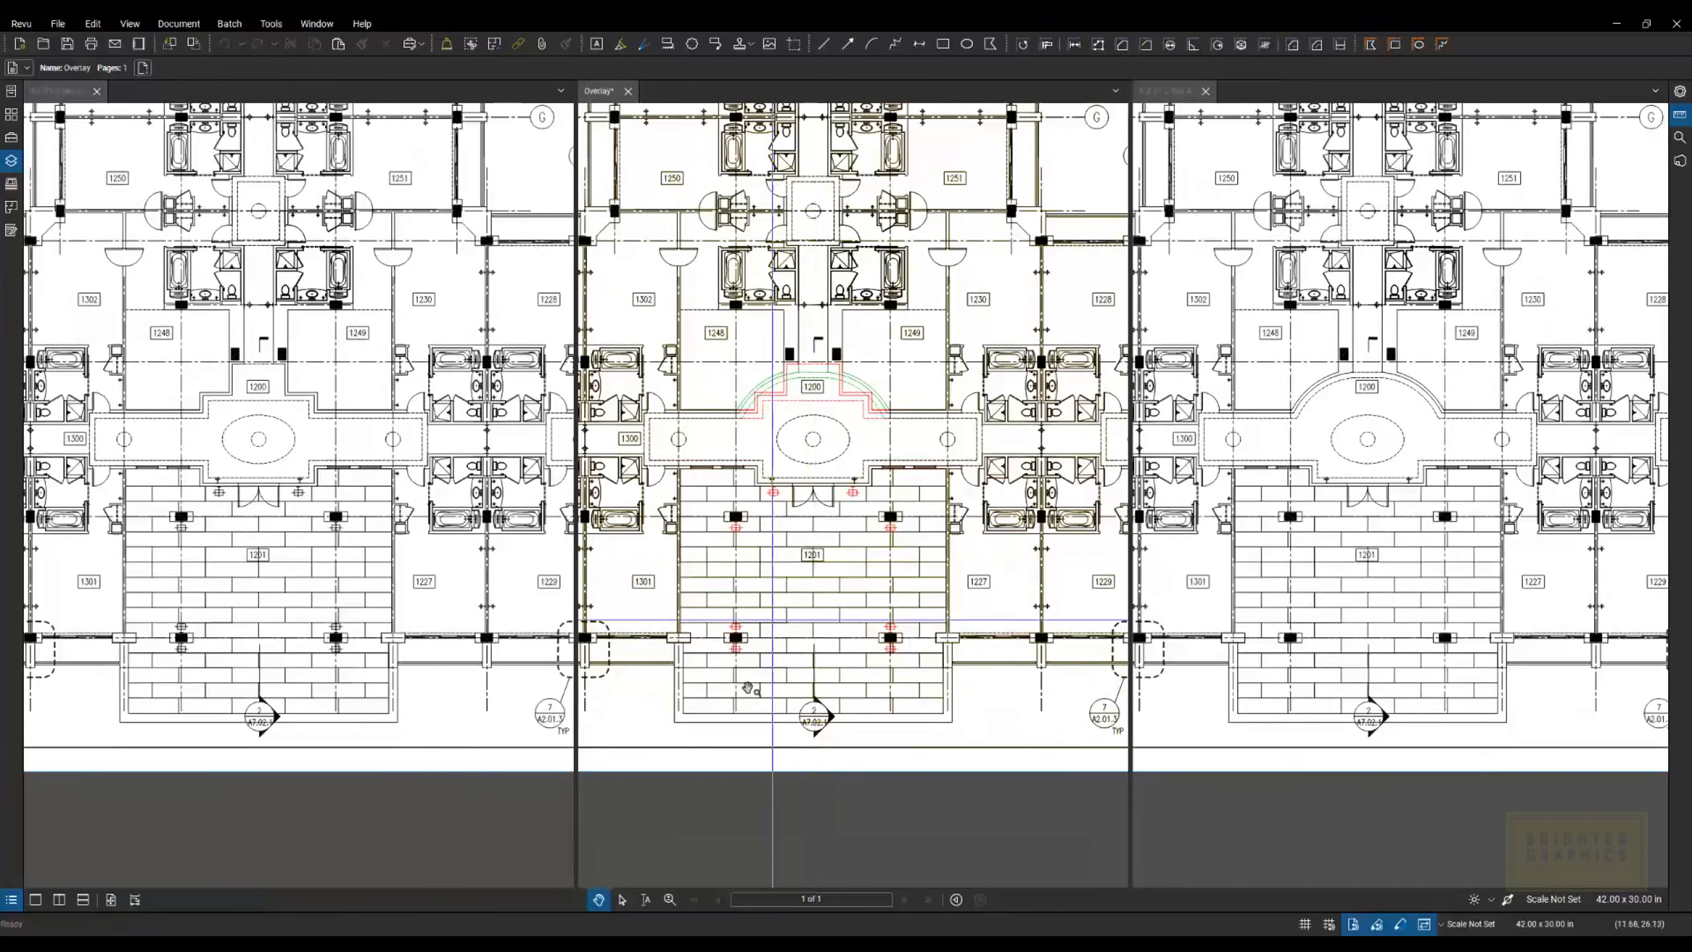
{"action": "left_click_drag", "start_coordinate": [558, 909], "coordinate": [587, 723]}
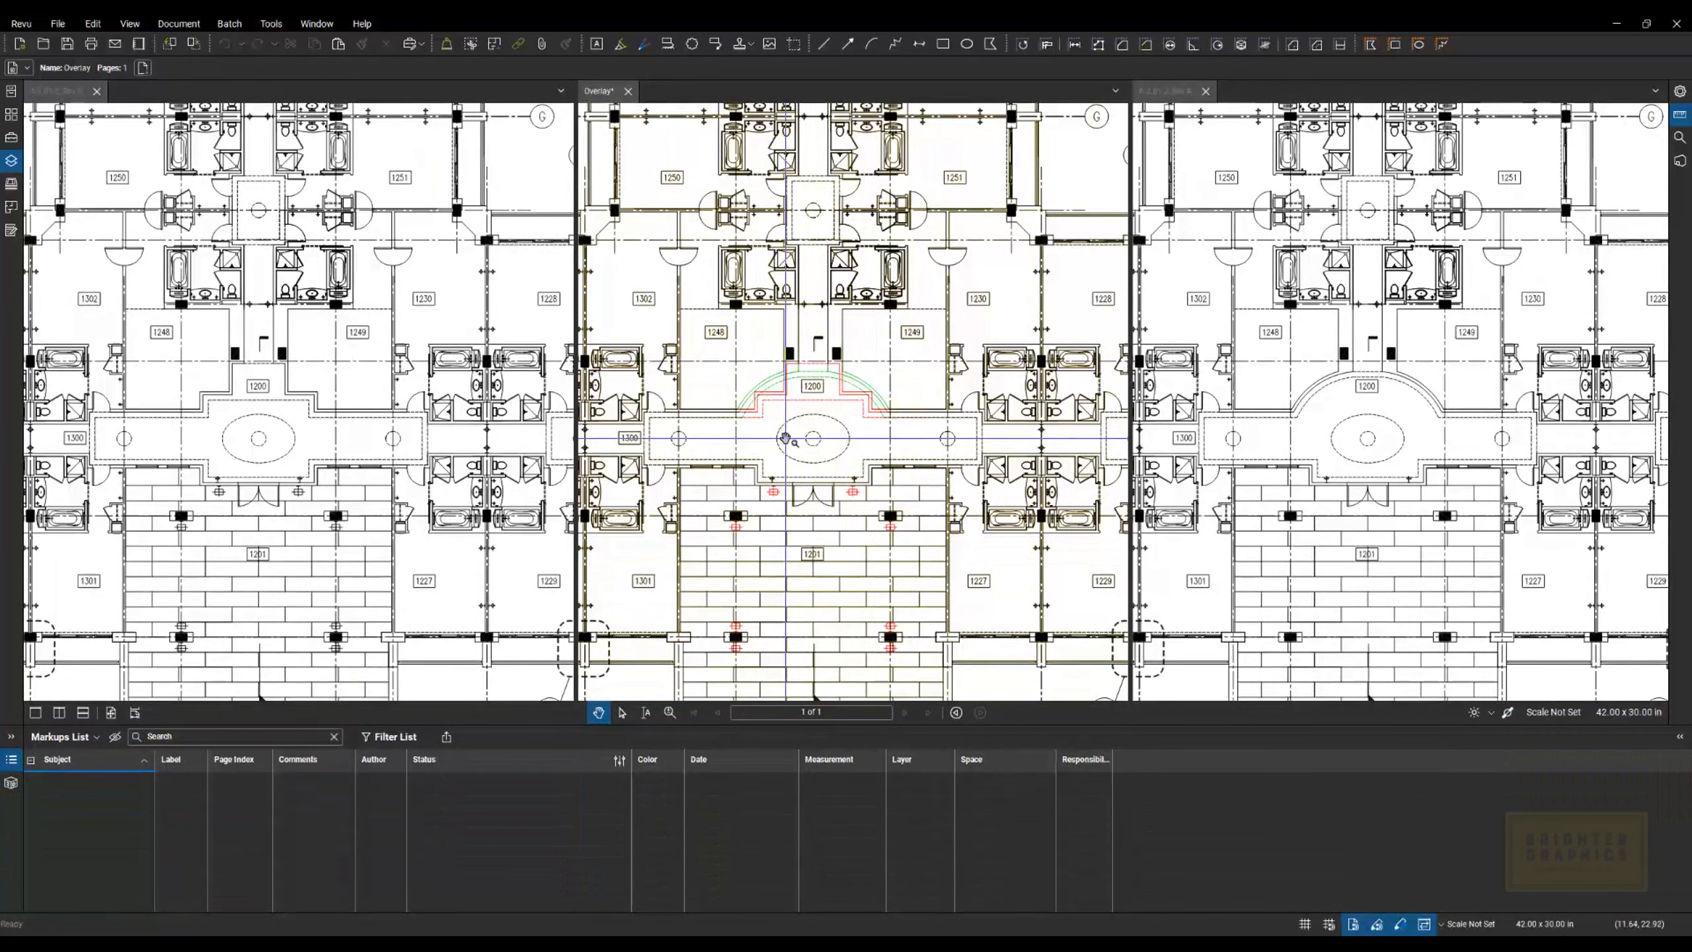
{"action": "left_click", "coordinate": [94, 739]}
{"action": "mouse_move", "coordinate": [97, 781]}
{"action": "left_click", "coordinate": [164, 783]}
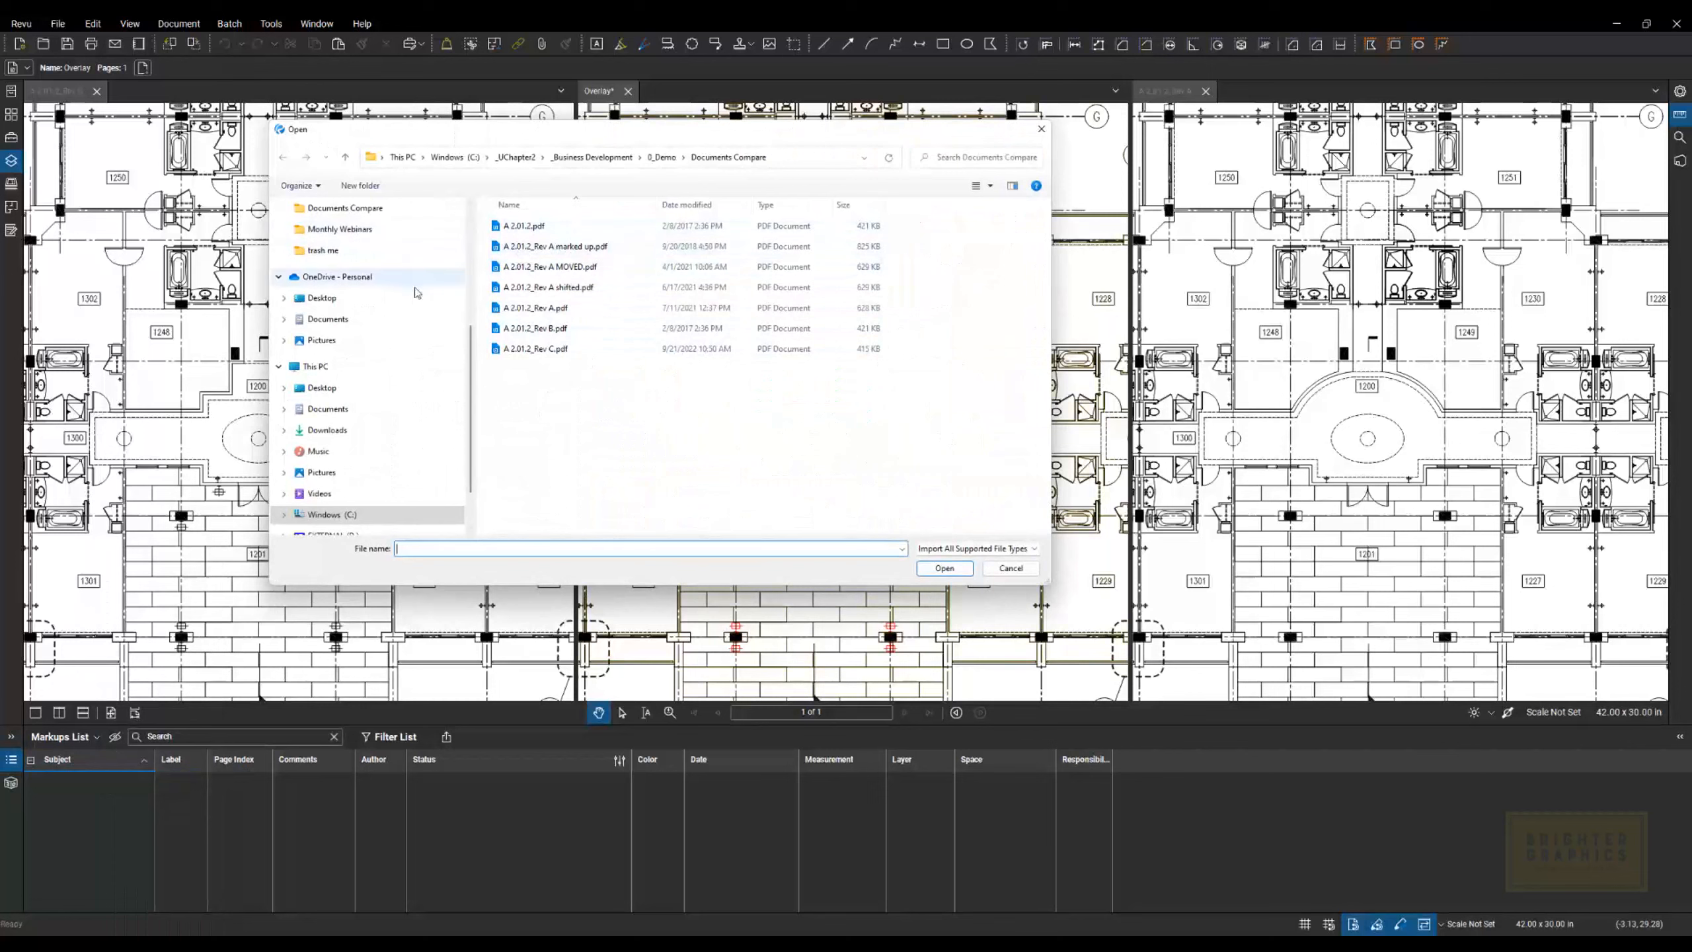
{"action": "scroll", "coordinate": [396, 289], "scroll_direction": "up", "scroll_amount": 3}
{"action": "scroll", "coordinate": [396, 289], "scroll_direction": "up", "scroll_amount": 1}
{"action": "left_click", "coordinate": [340, 234]}
{"action": "left_click", "coordinate": [575, 223]}
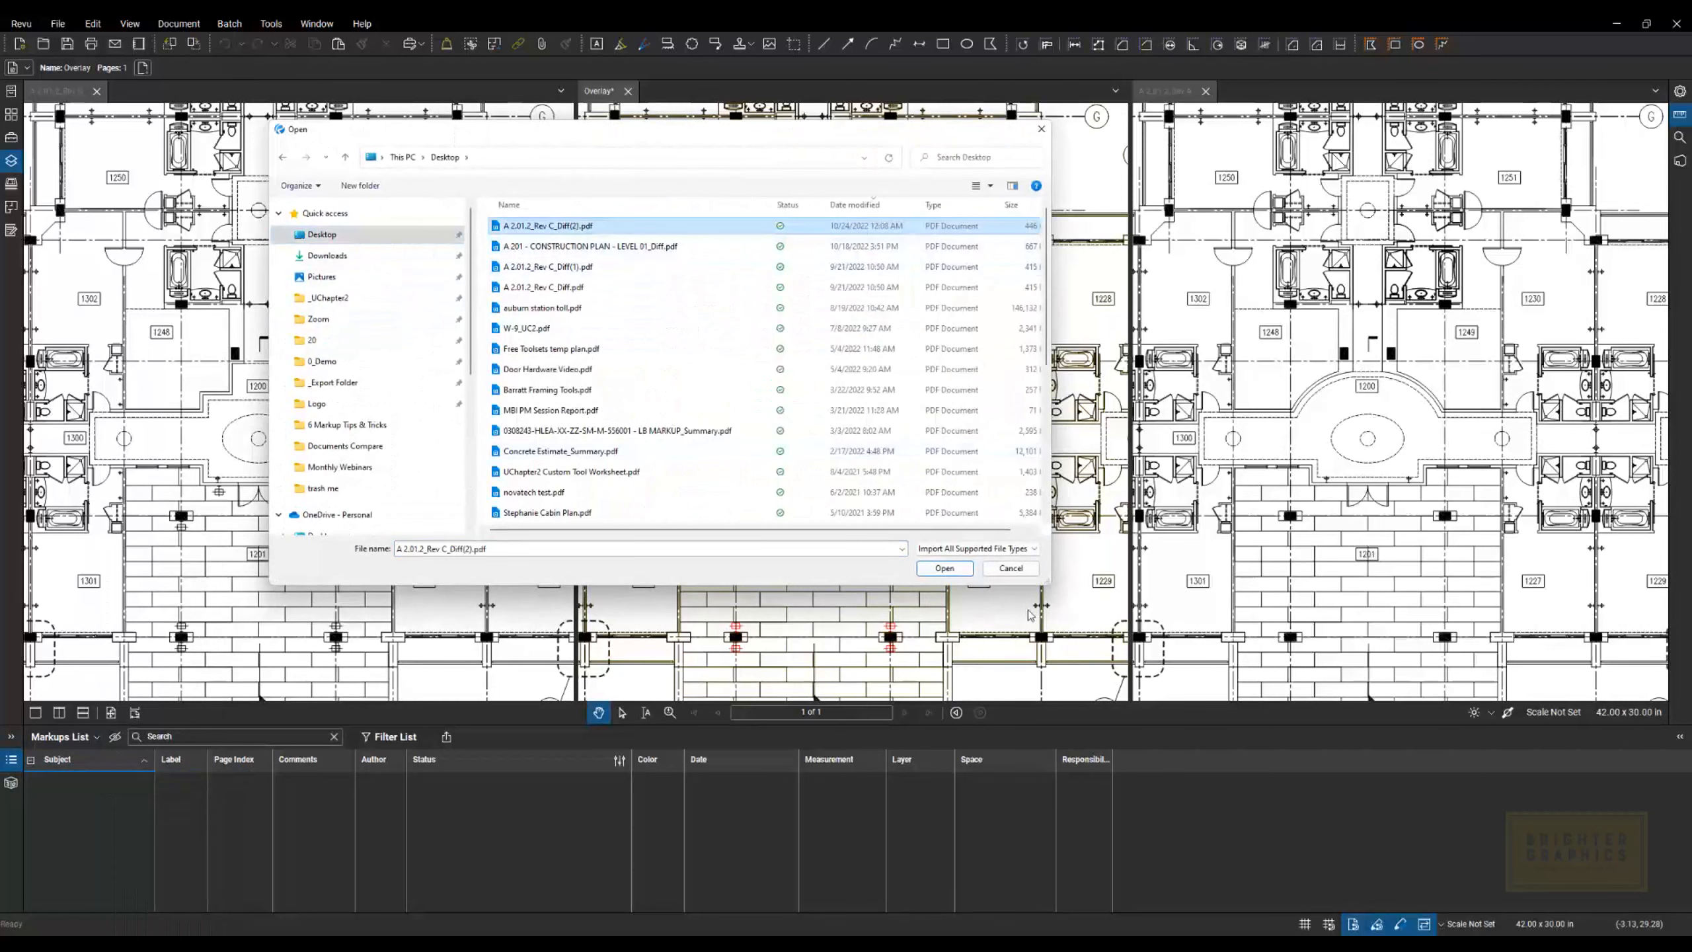
{"action": "left_click", "coordinate": [940, 571]}
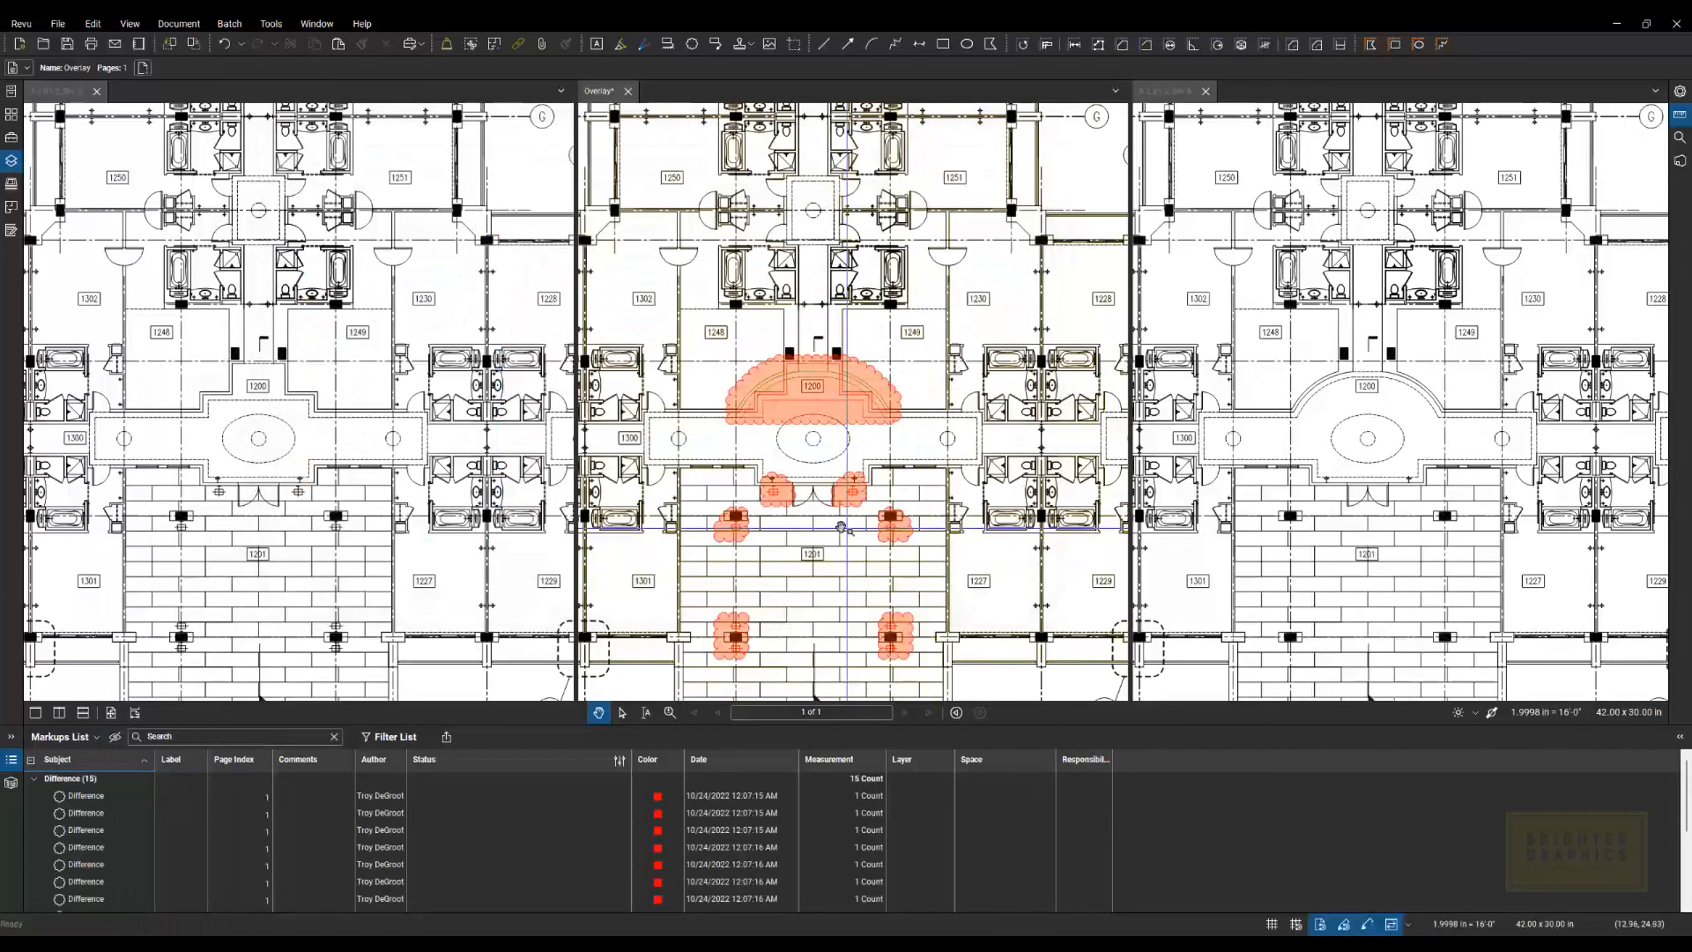